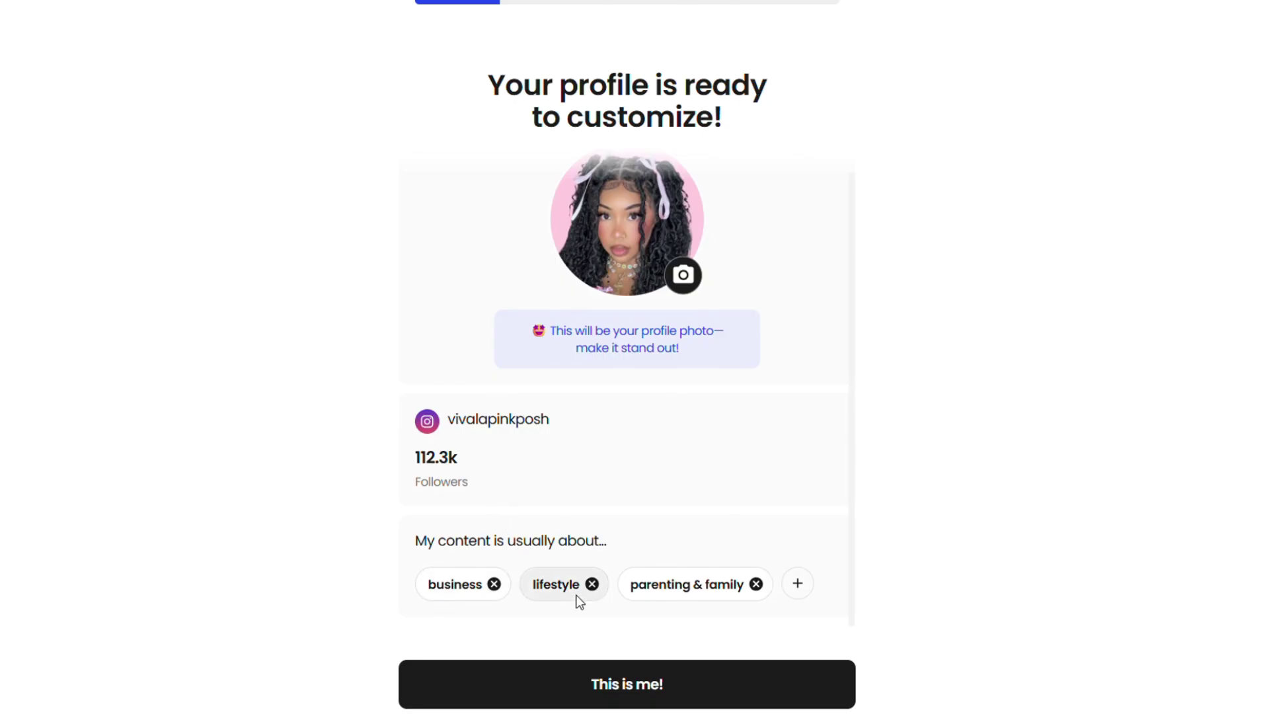
- Accept the suggested profile photo, Instagram account and content topics as the new profile
right_click(623, 699)
left_click(585, 692)
left_click(585, 692)
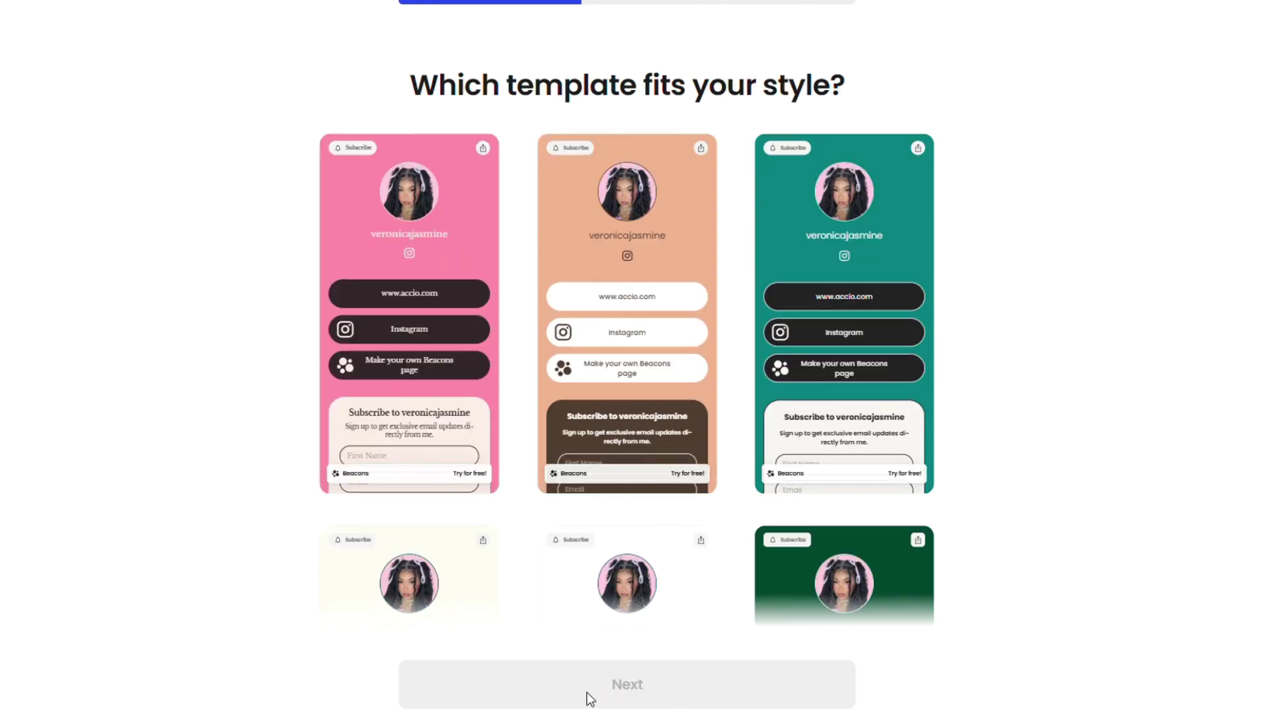
- Look through the page templates and apply the pink one with dark rounded link buttons
scroll(812, 508, "down", 15)
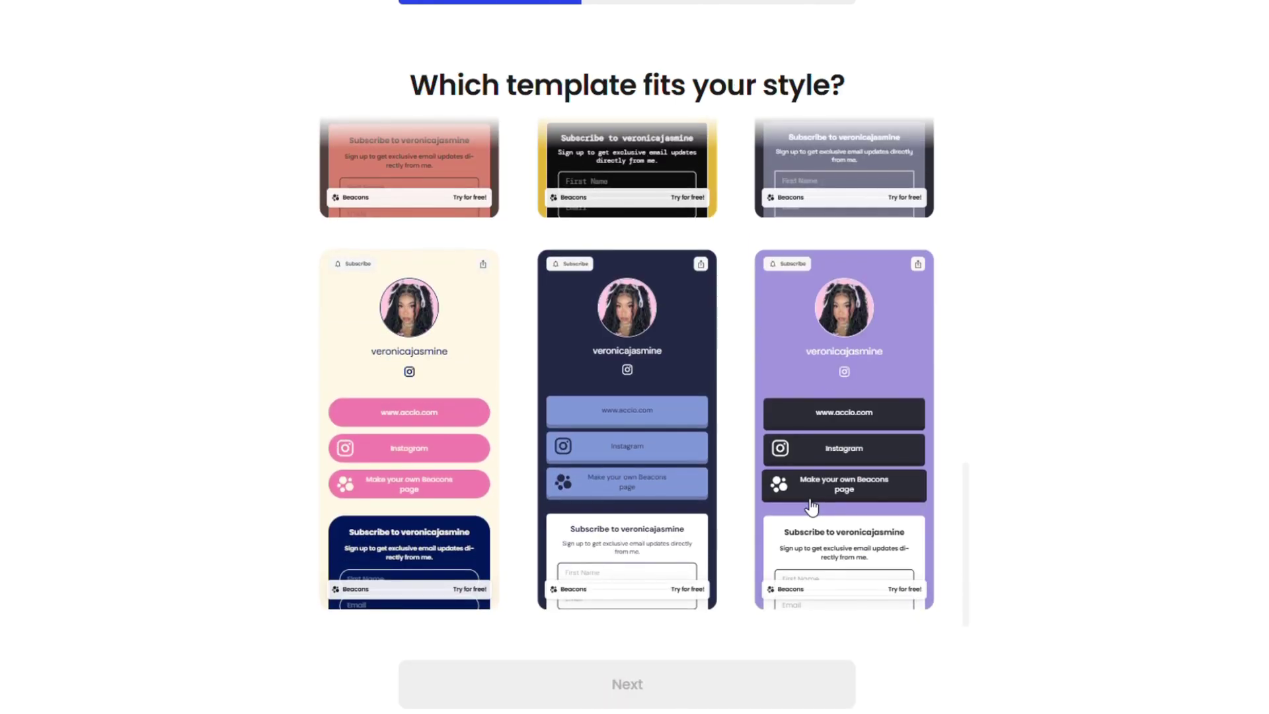
scroll(811, 508, "up", 10)
scroll(812, 508, "up", 3)
left_click(807, 504)
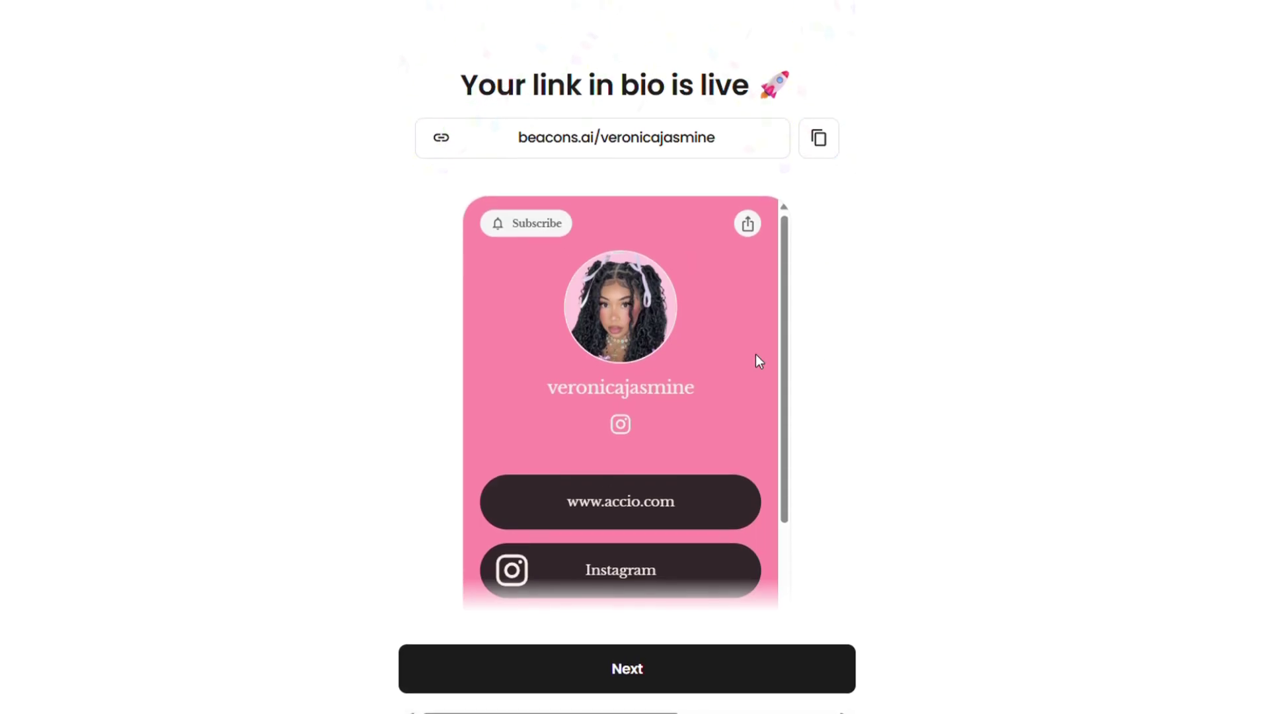
- Review the preview of the live link-in-bio page and continue with the setup
scroll(754, 360, "down", 3)
scroll(754, 365, "down", 6)
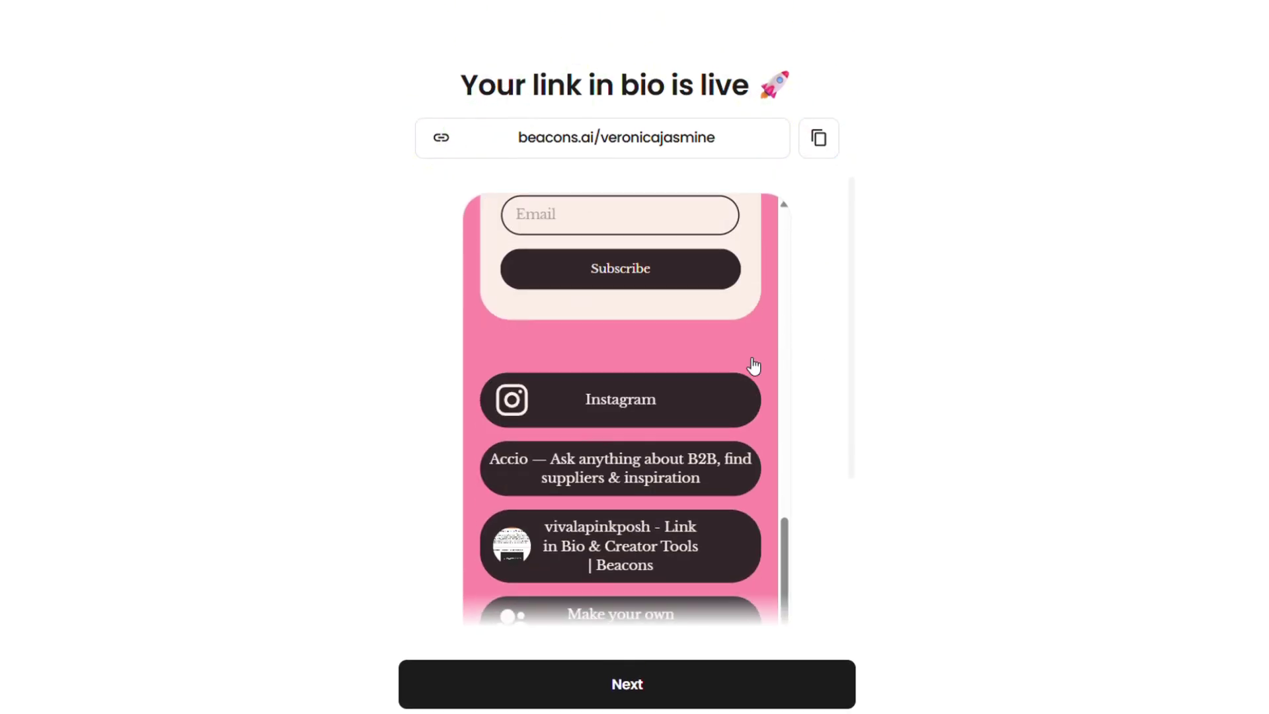
scroll(753, 366, "up", 9)
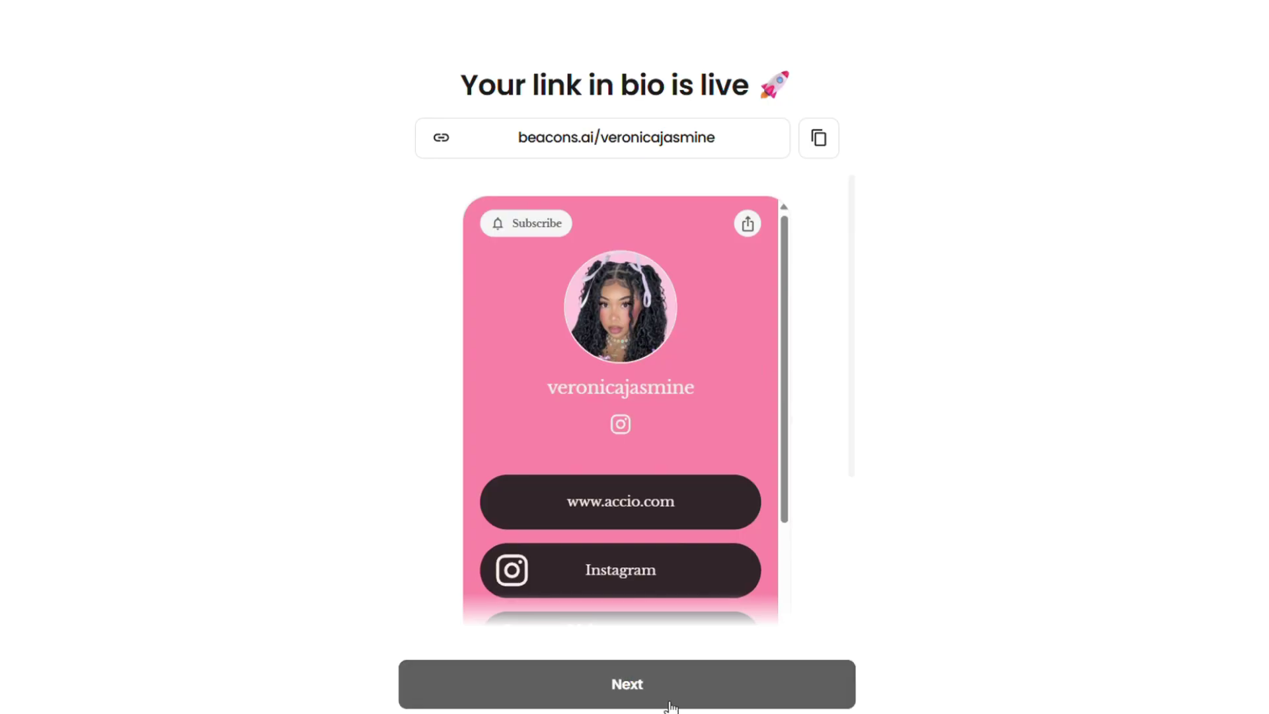
left_click(671, 706)
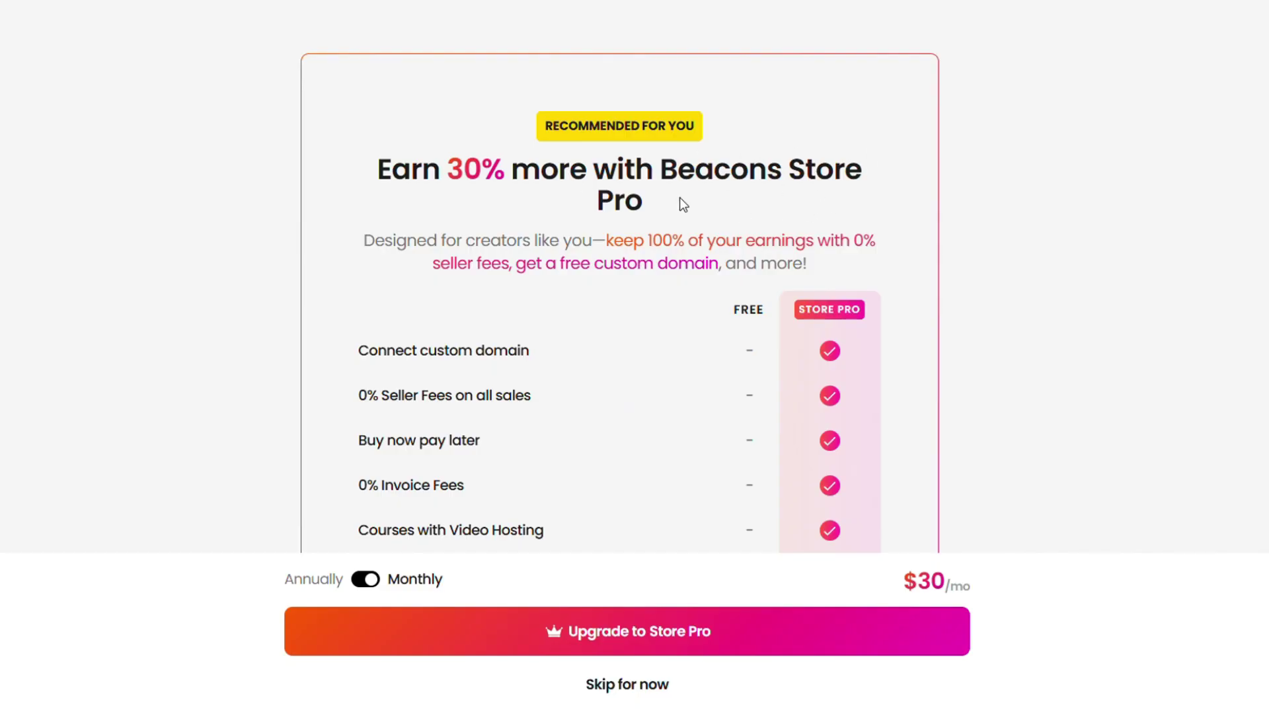
- Compare the Free and Store Pro plan features, and skip the Store Pro upgrade
scroll(570, 504, "down", 8)
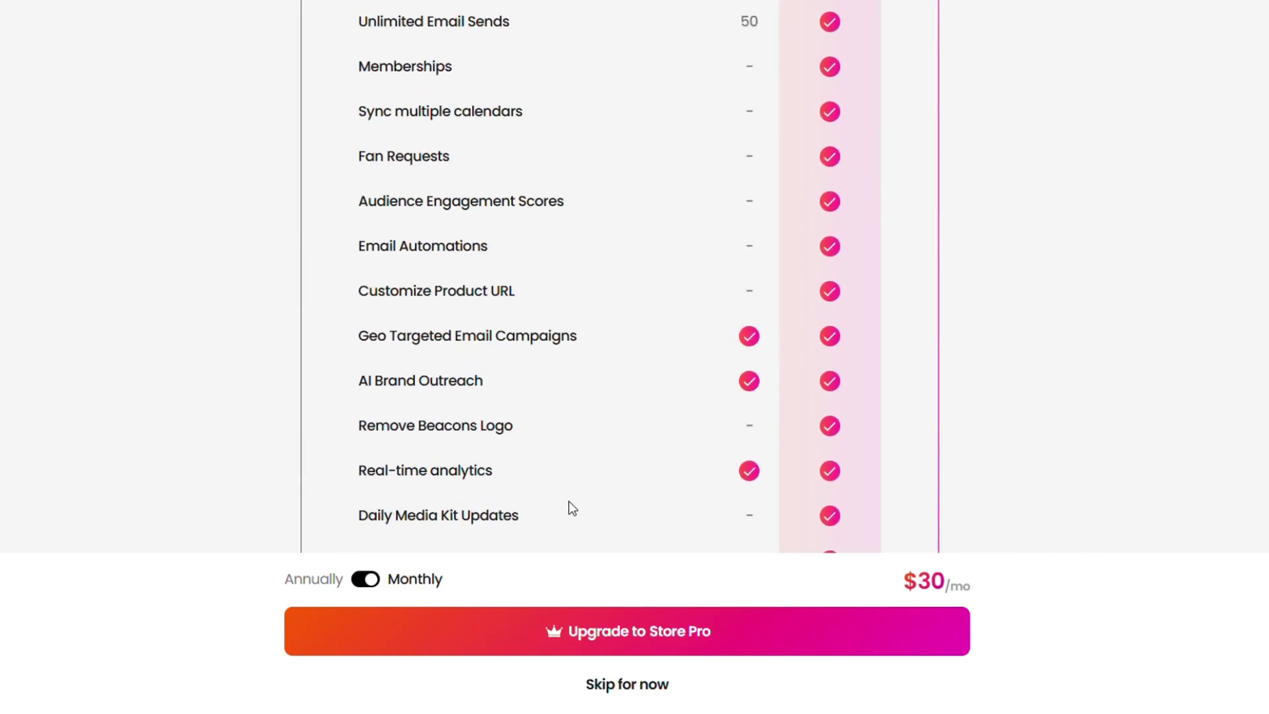
scroll(569, 503, "down", 4)
scroll(569, 502, "up", 12)
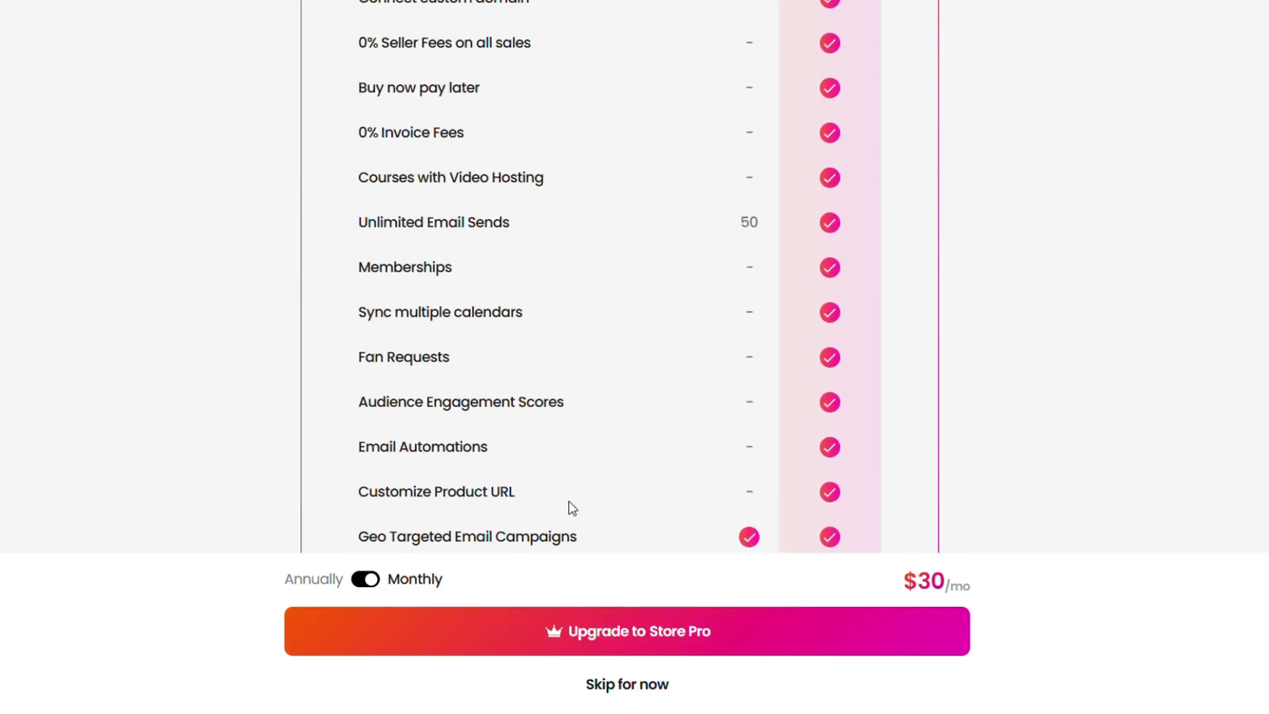
scroll(825, 421, "down", 10)
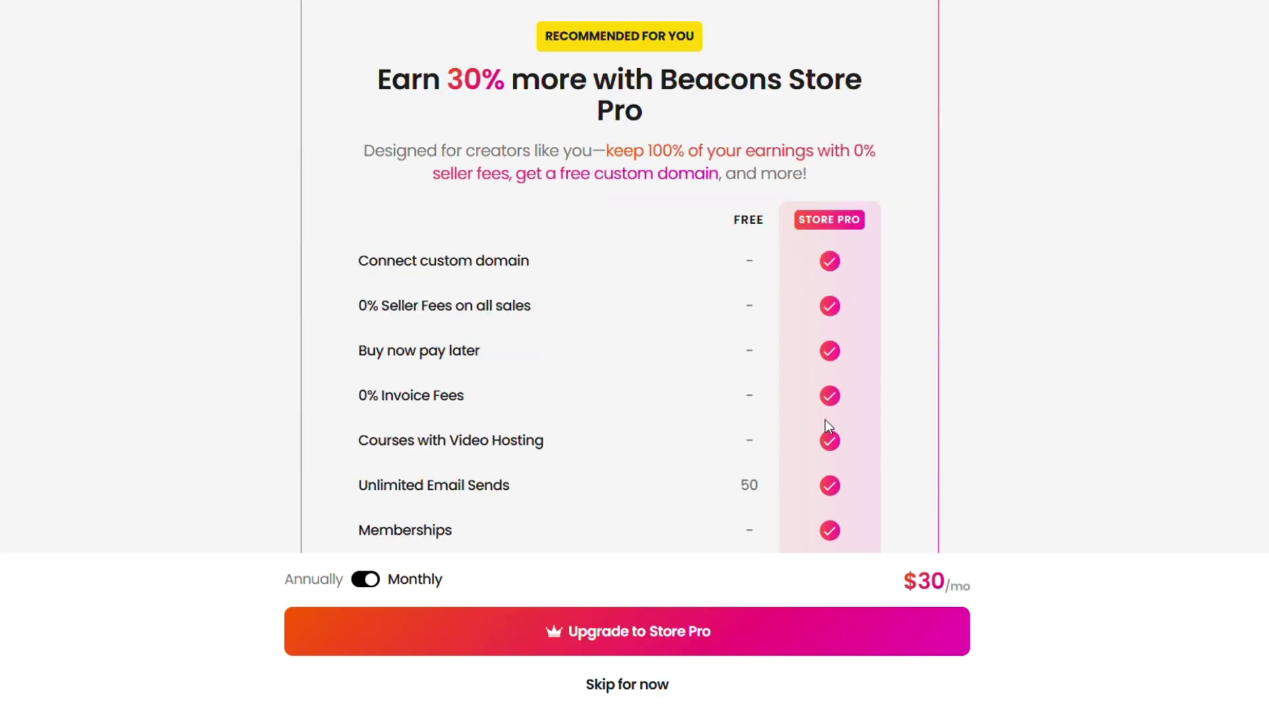
scroll(719, 333, "up", 12)
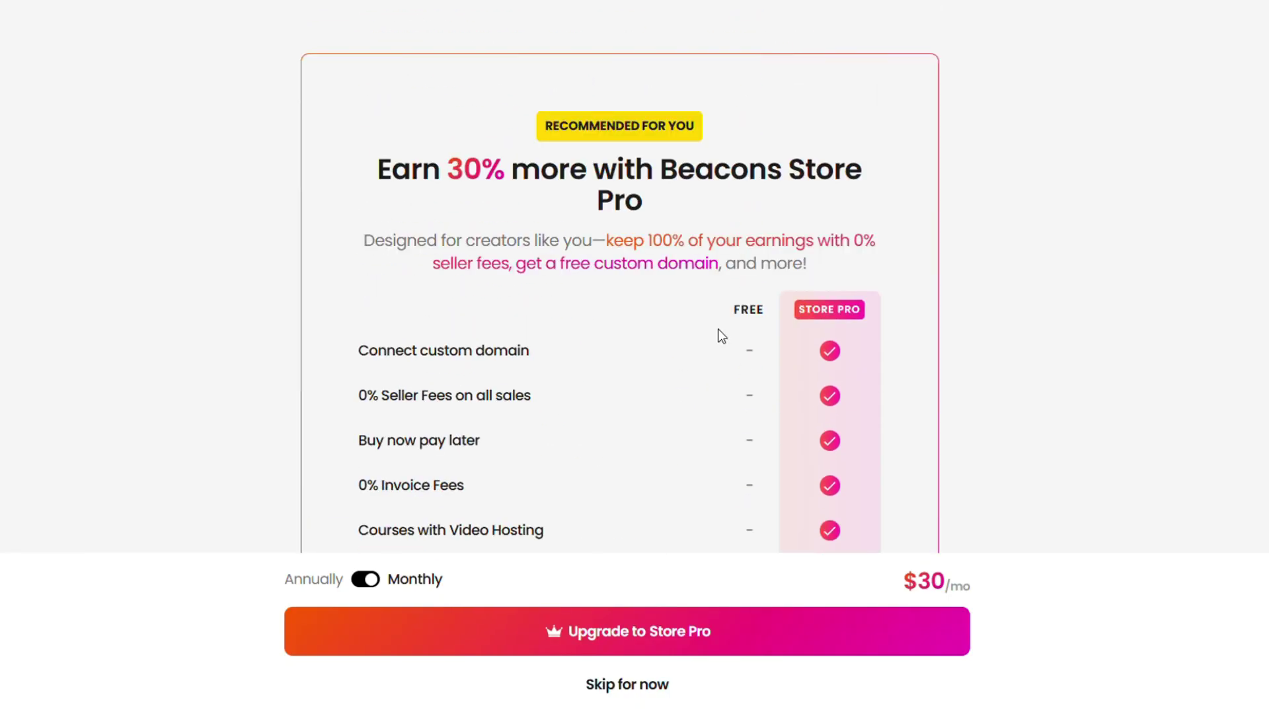
scroll(842, 422, "down", 7)
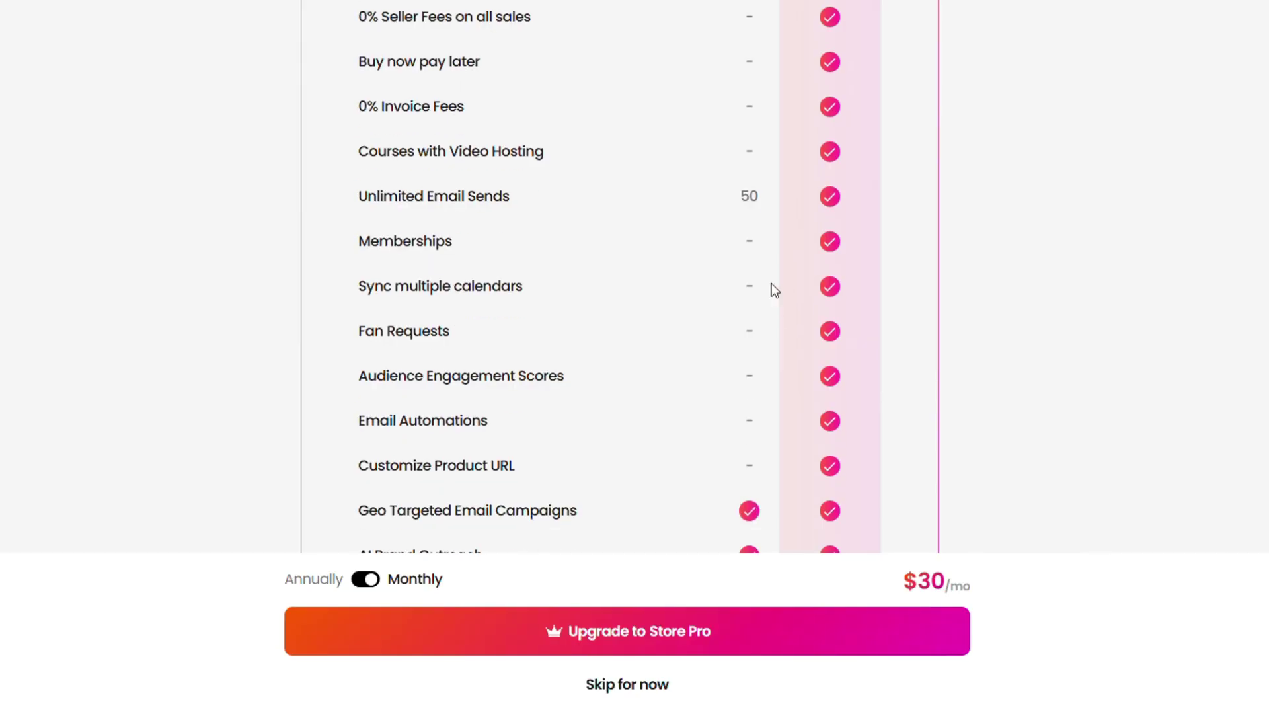
scroll(816, 238, "down", 5)
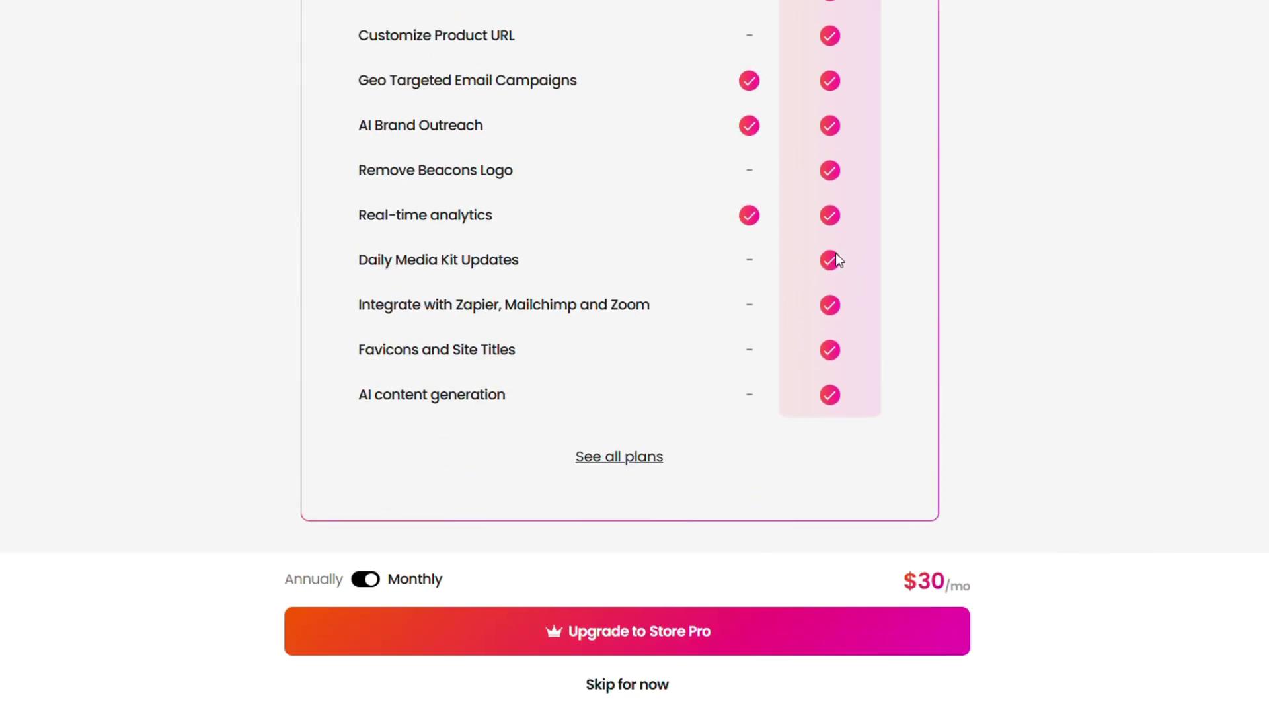
left_click(622, 694)
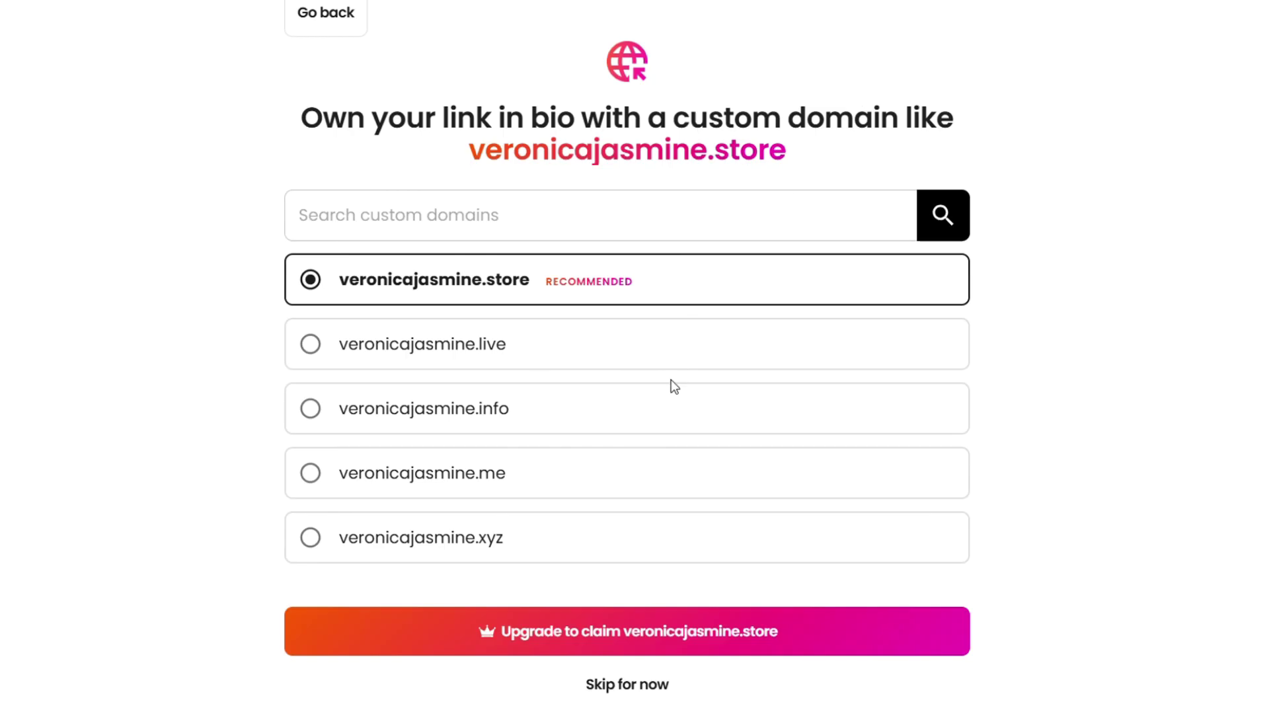
- Skip the custom domain offer and dismiss the affiliate commission promotion covering the Link in Bio editor
left_click(613, 689)
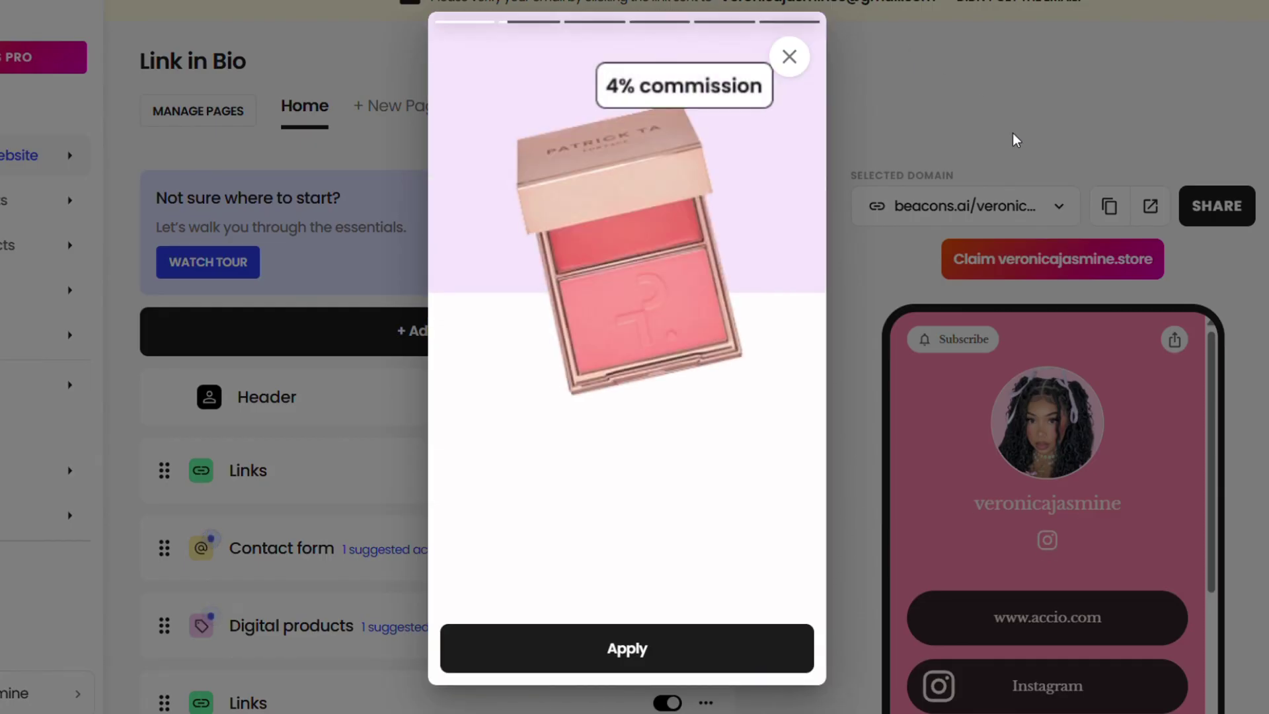
left_click(1012, 133)
scroll(270, 485, "up", 5)
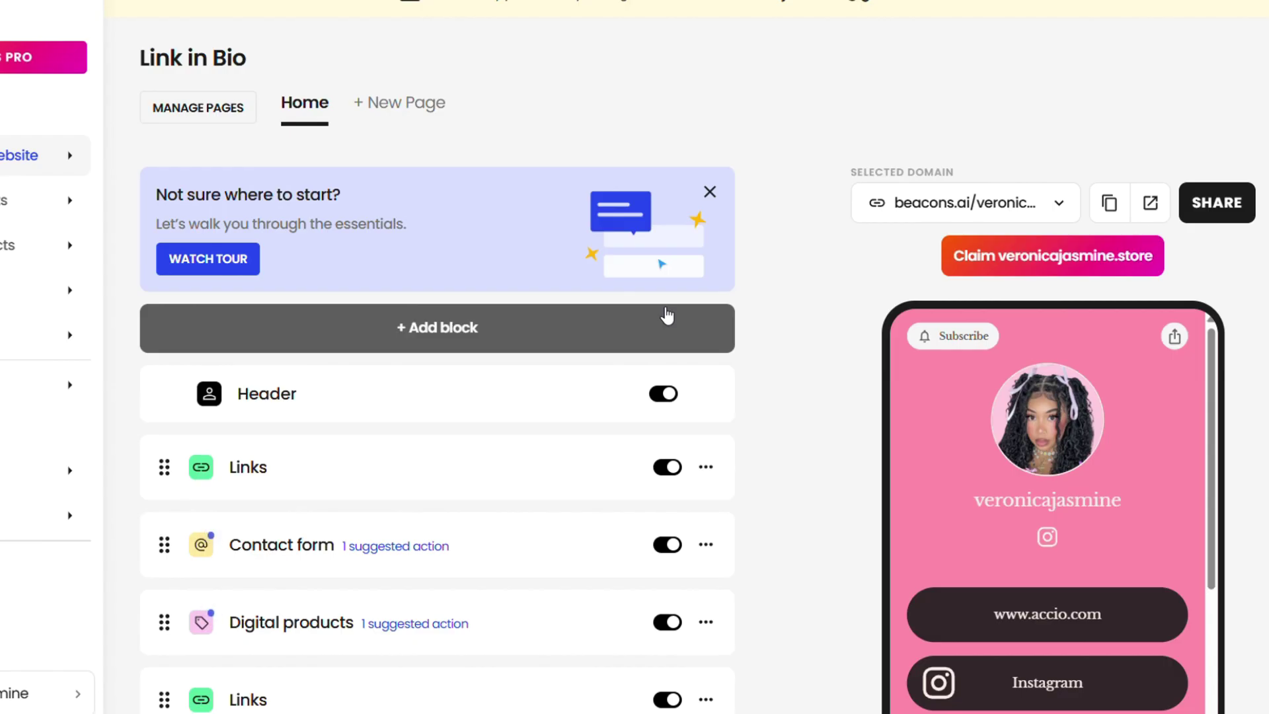
- Browse the product blocks available to add, close the block picker and look over the page's existing blocks
left_click(520, 343)
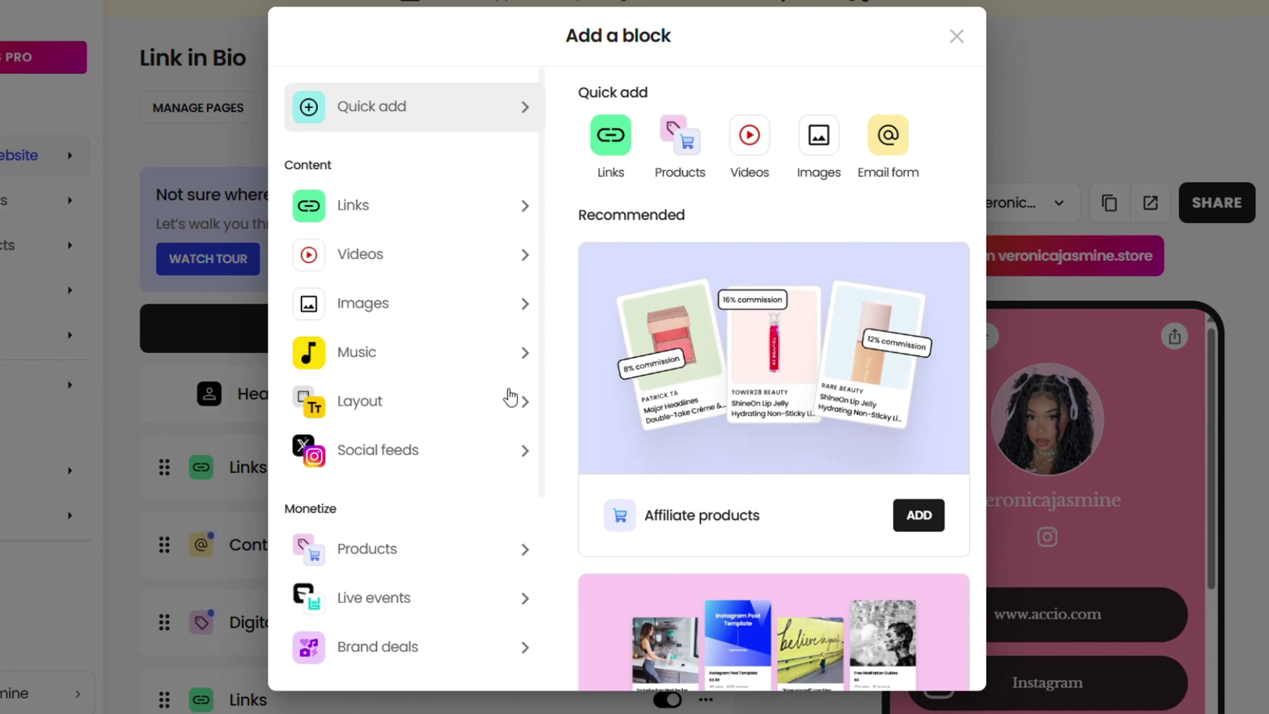
left_click(674, 137)
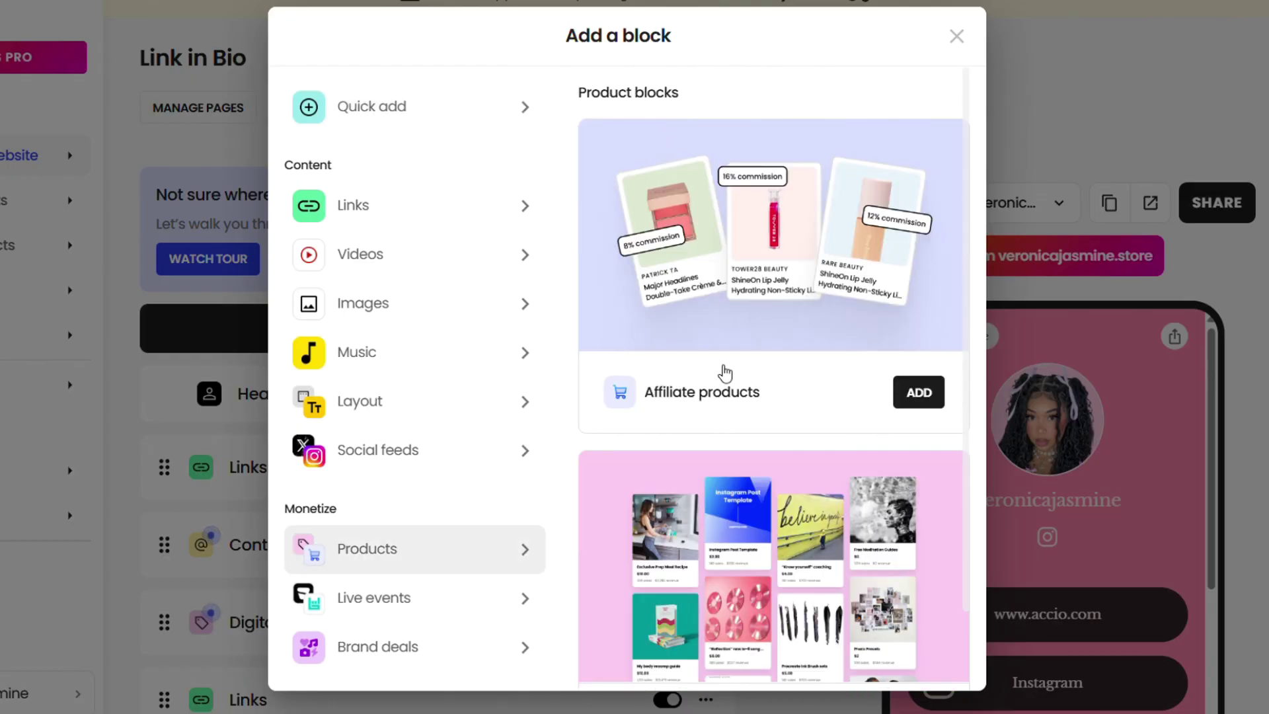
scroll(725, 373, "down", 1)
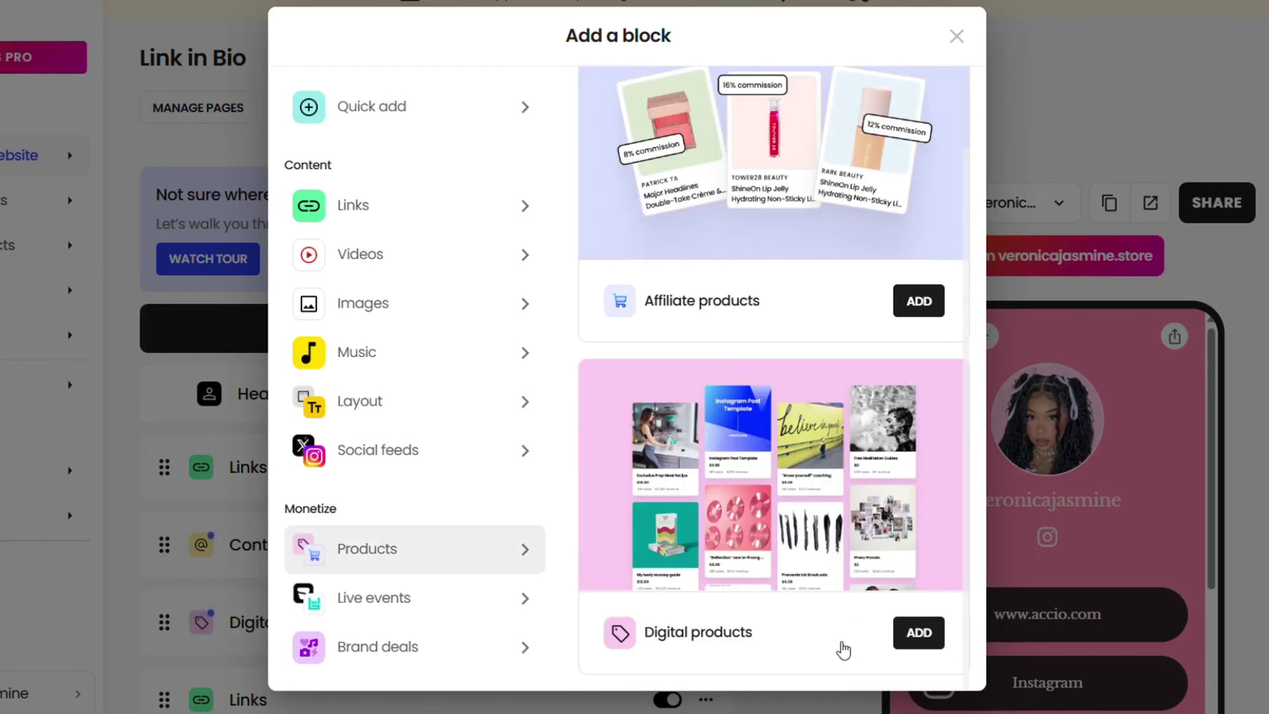
left_click(957, 37)
scroll(592, 435, "down", 5)
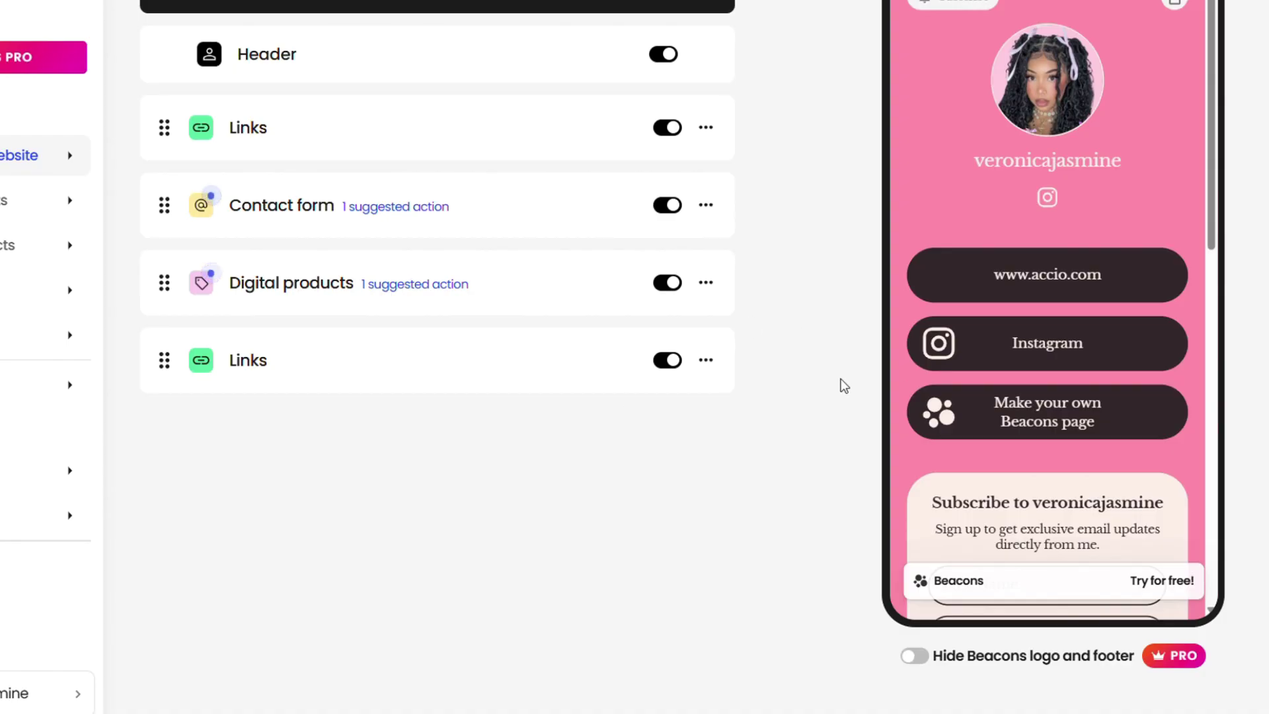
scroll(842, 386, "up", 5)
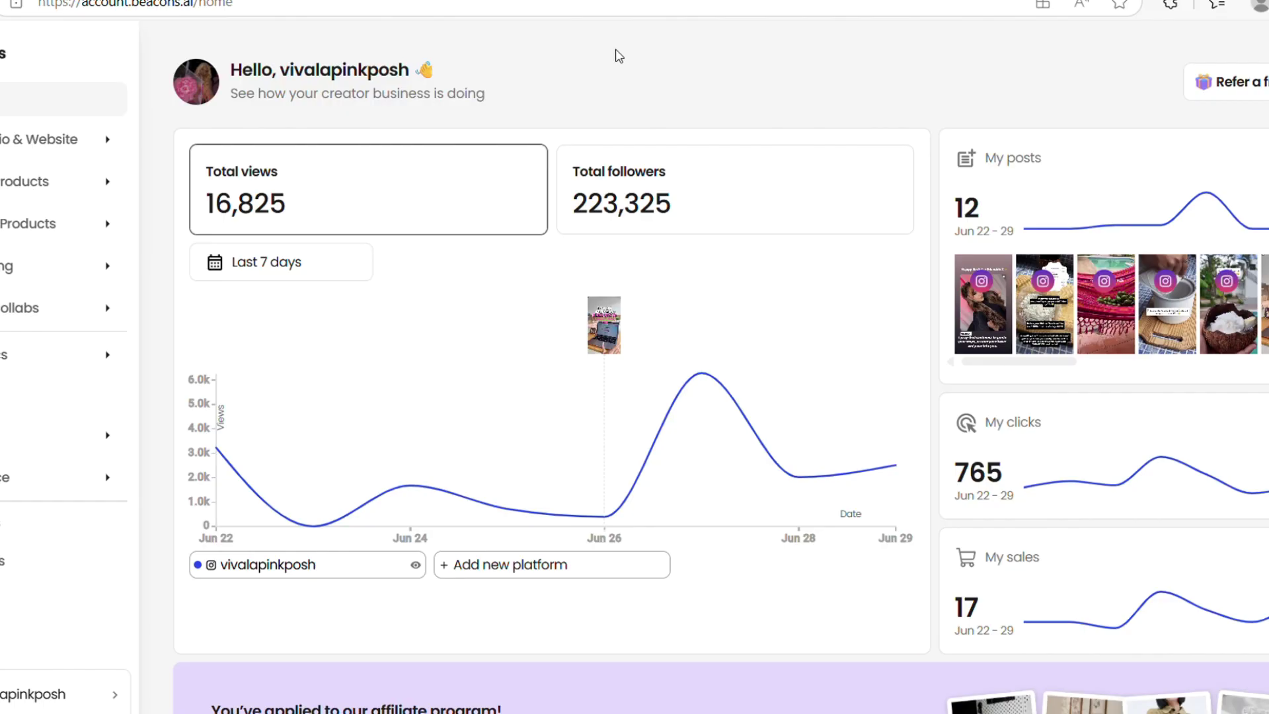
- Open the Link in Bio editor of the established account and review its Home page preview
left_click(8, 146)
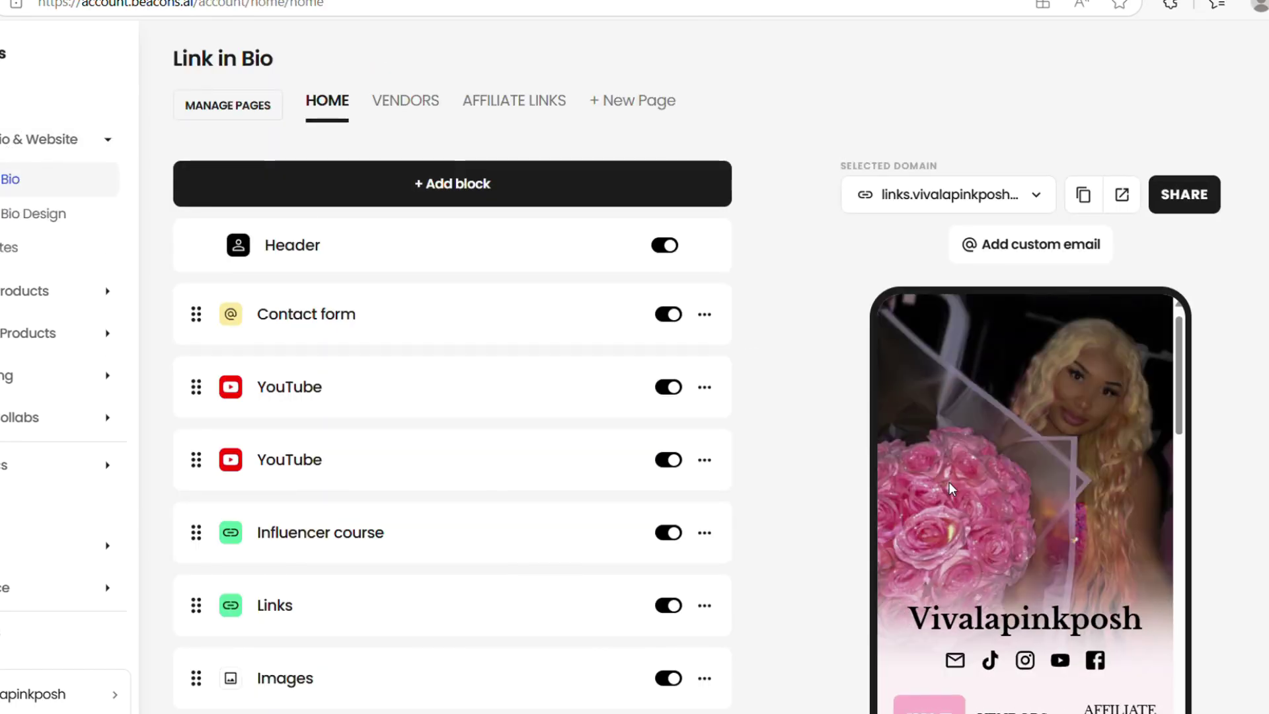
scroll(925, 456, "down", 5)
scroll(950, 482, "down", 5)
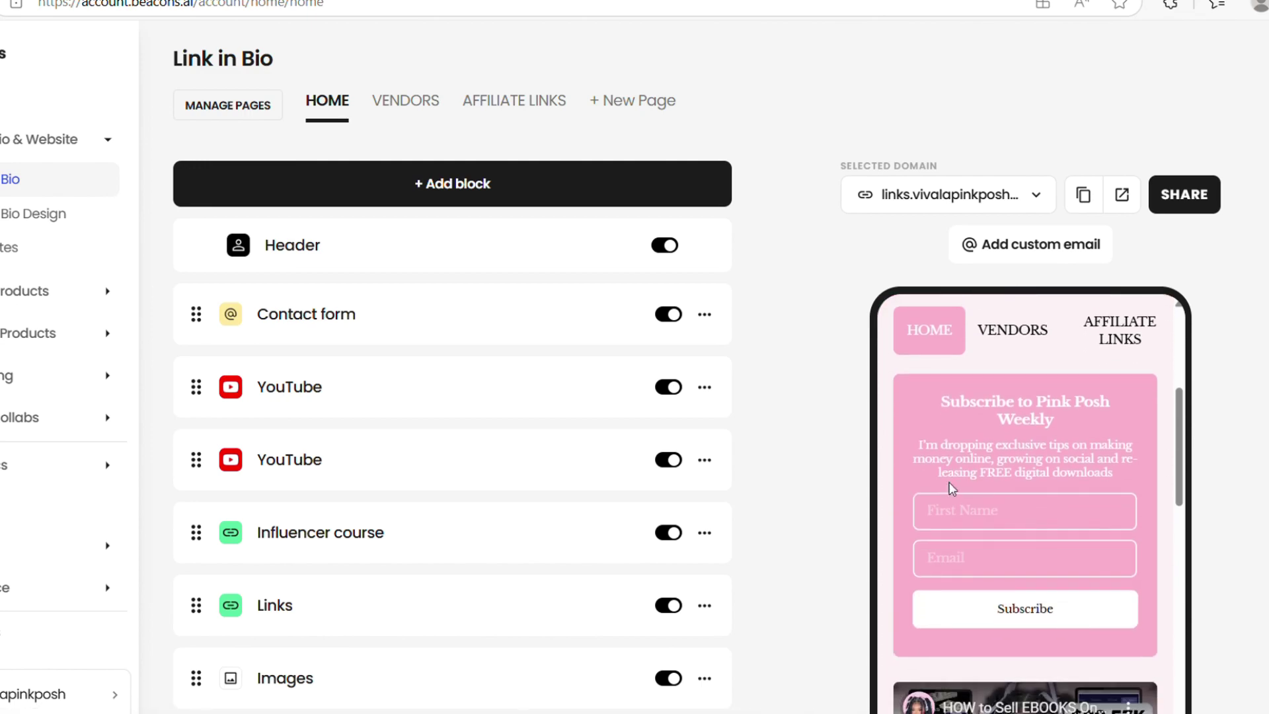
scroll(950, 488, "down", 5)
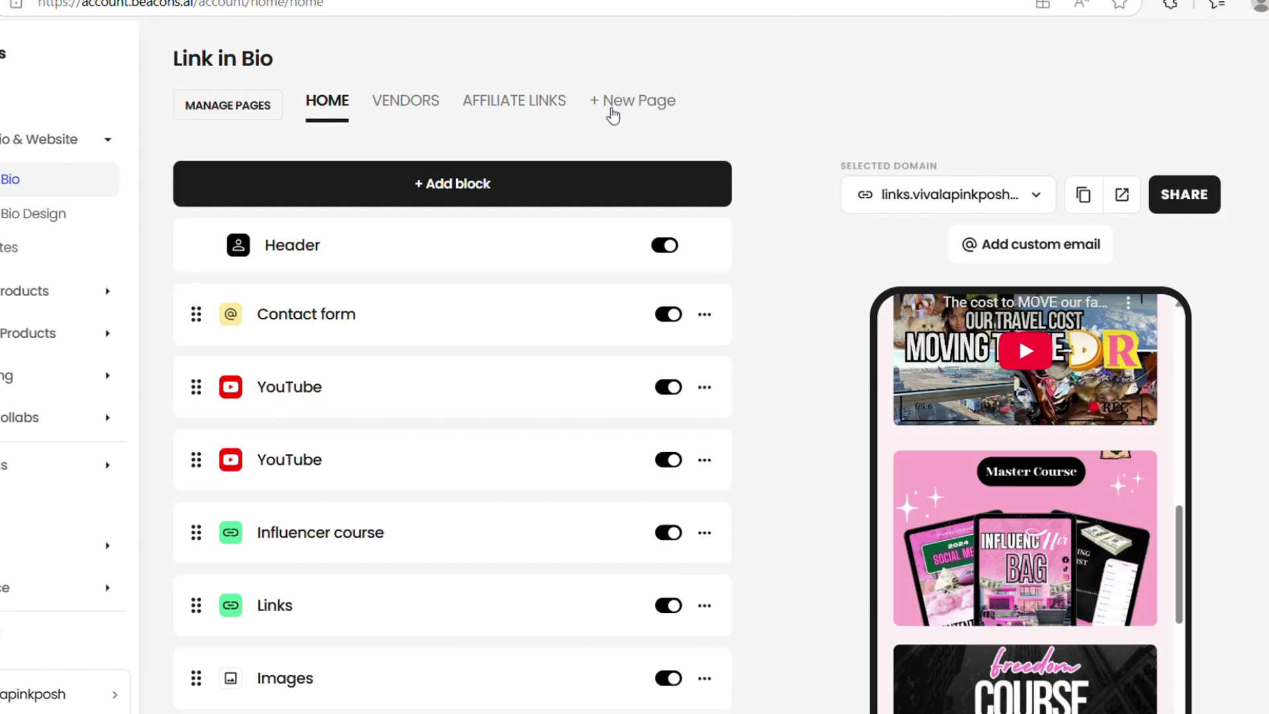
- Switch to the Vendors page and review the vendor list links in its preview
left_click(406, 116)
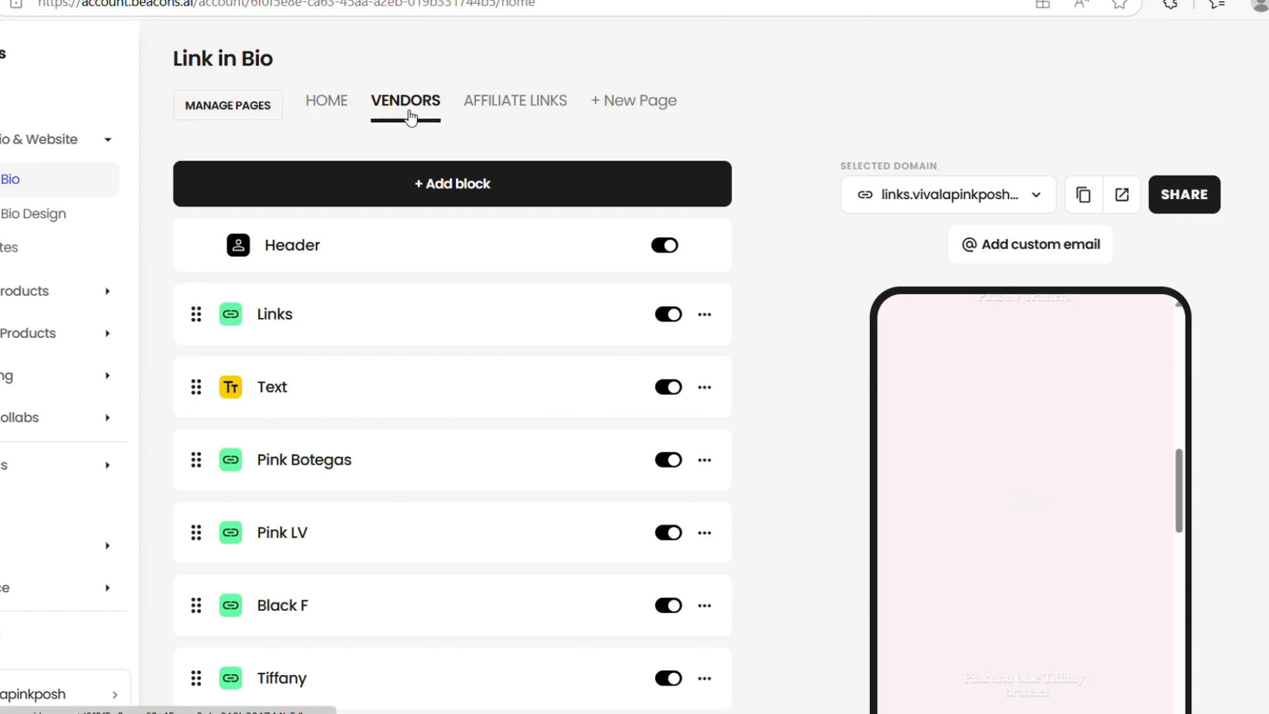
scroll(985, 401, "up", 10)
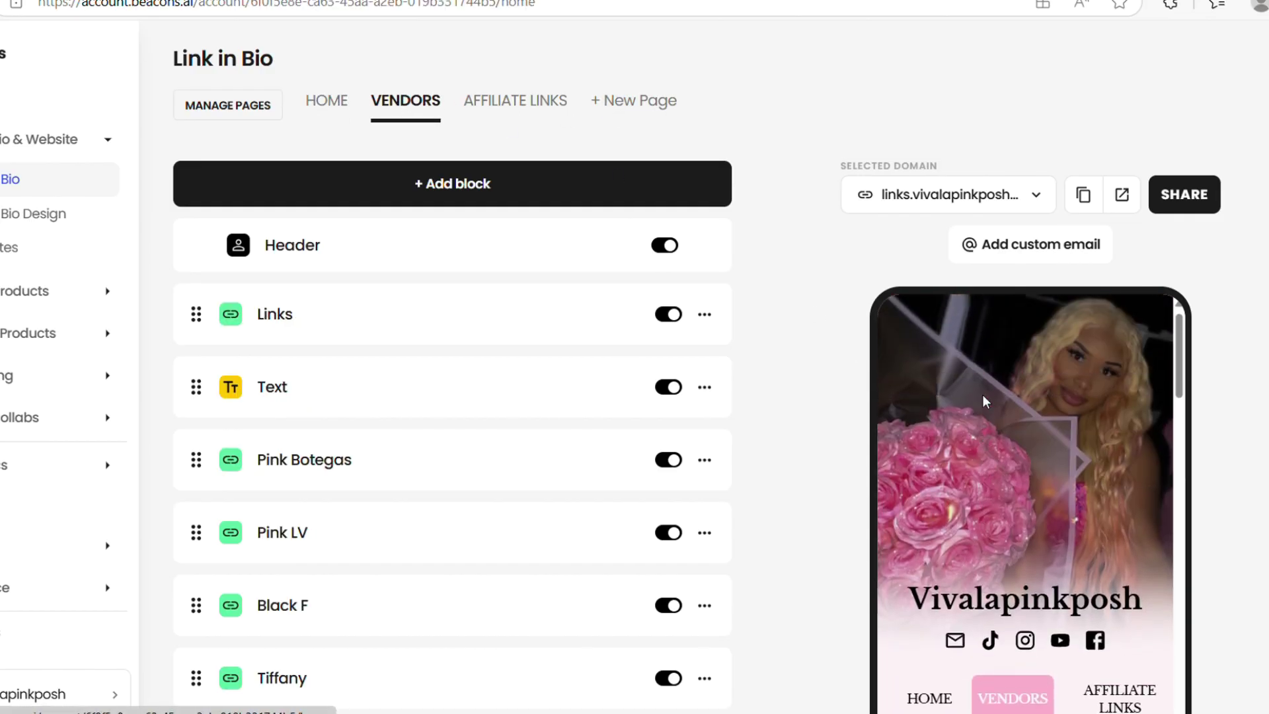
scroll(985, 401, "down", 3)
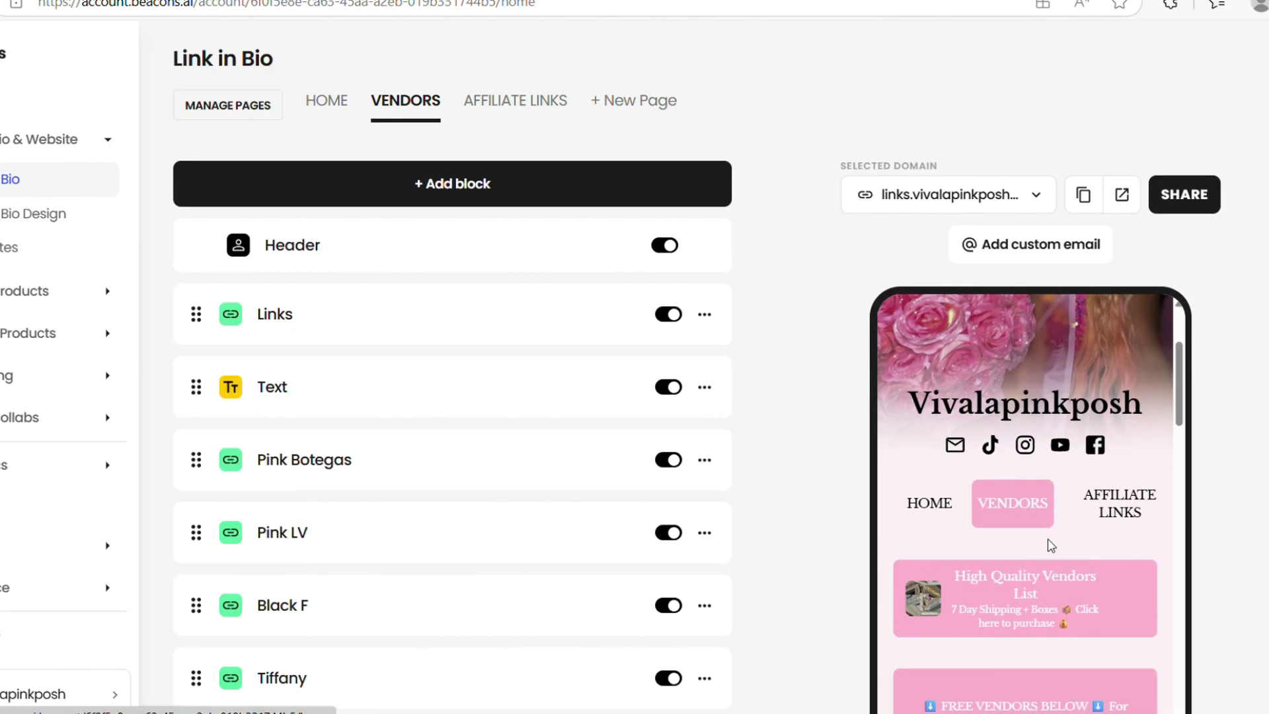
- Return to the Home page and examine its preview from the subscribe form down to the digital products for sale
left_click(328, 100)
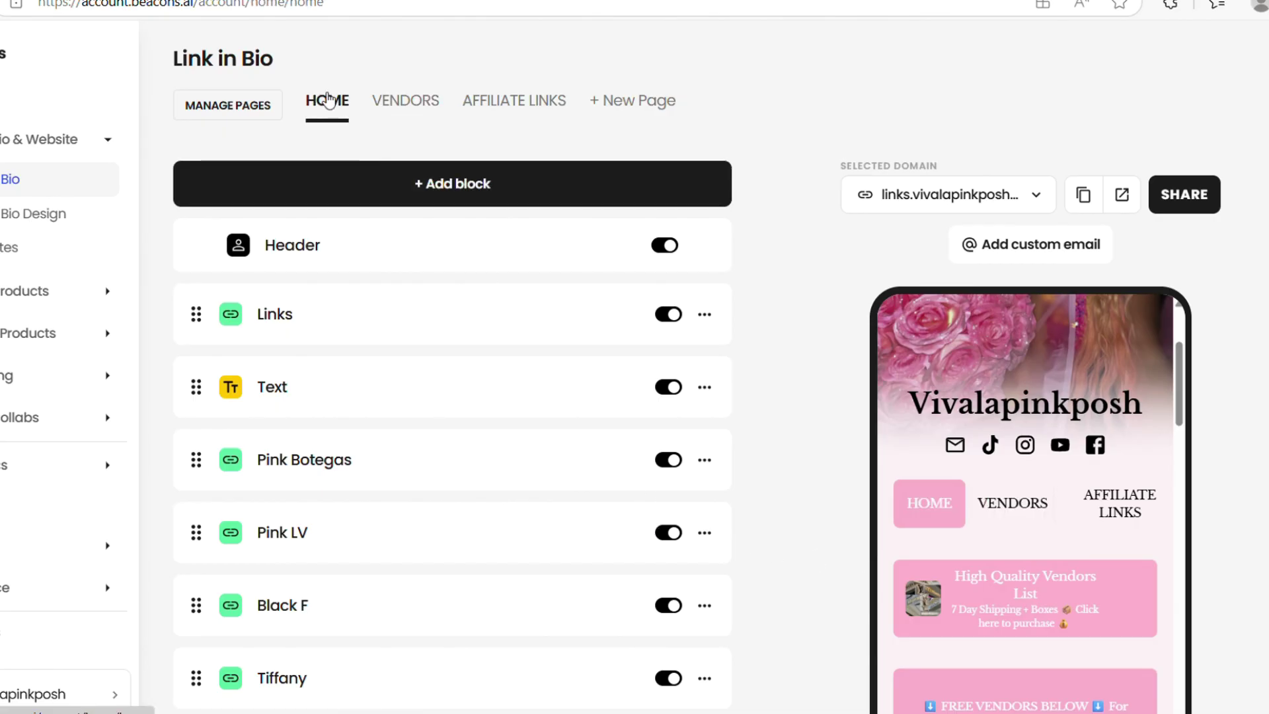
scroll(1001, 554, "down", 2)
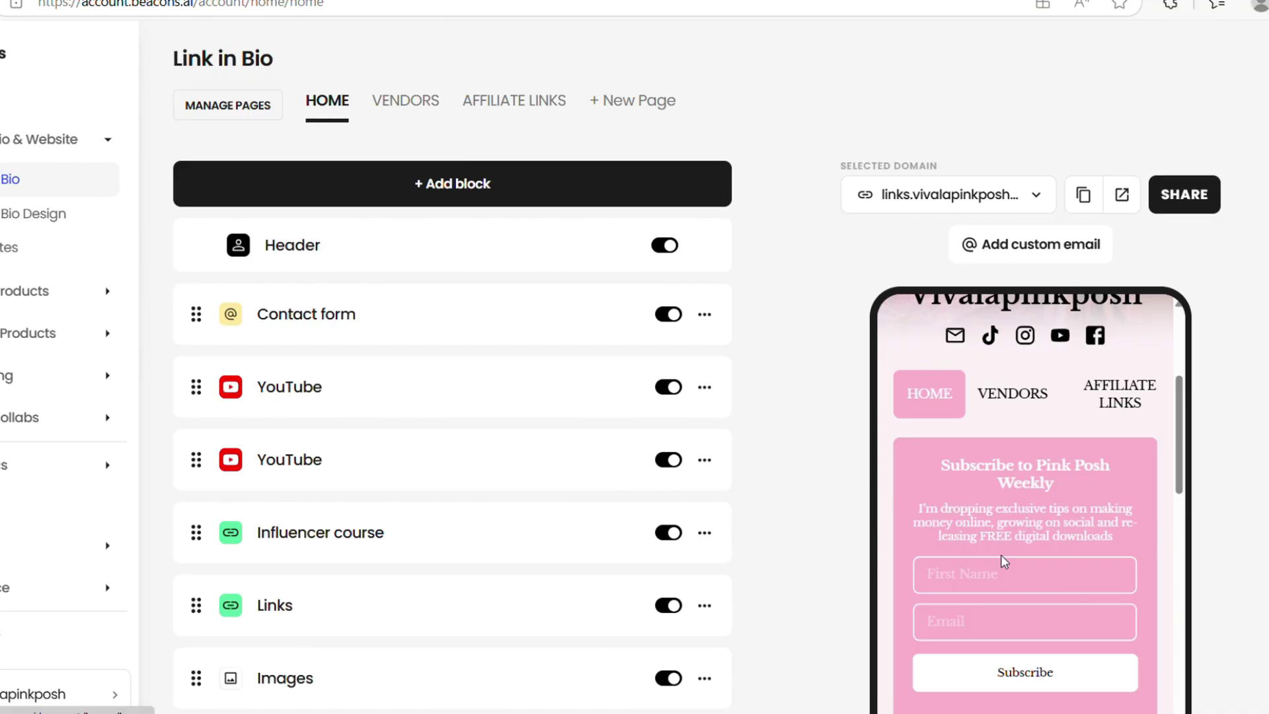
scroll(1002, 559, "down", 1)
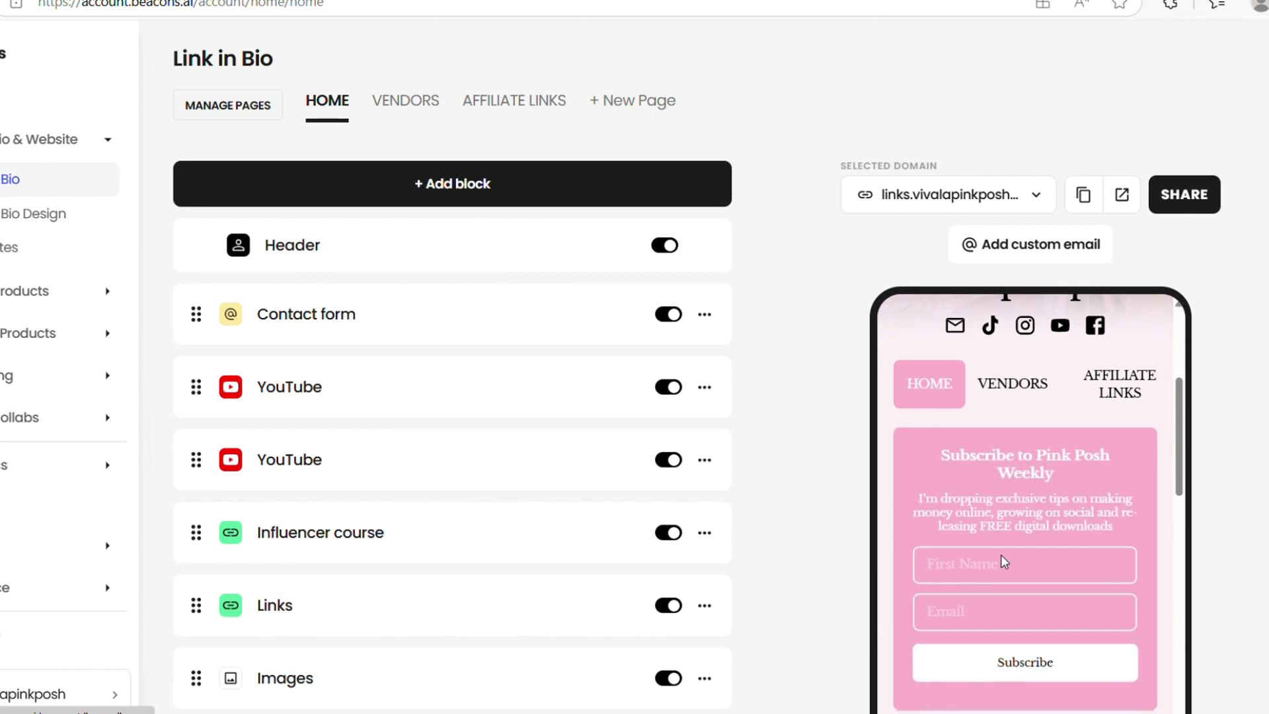
scroll(1001, 561, "down", 5)
scroll(1002, 561, "down", 6)
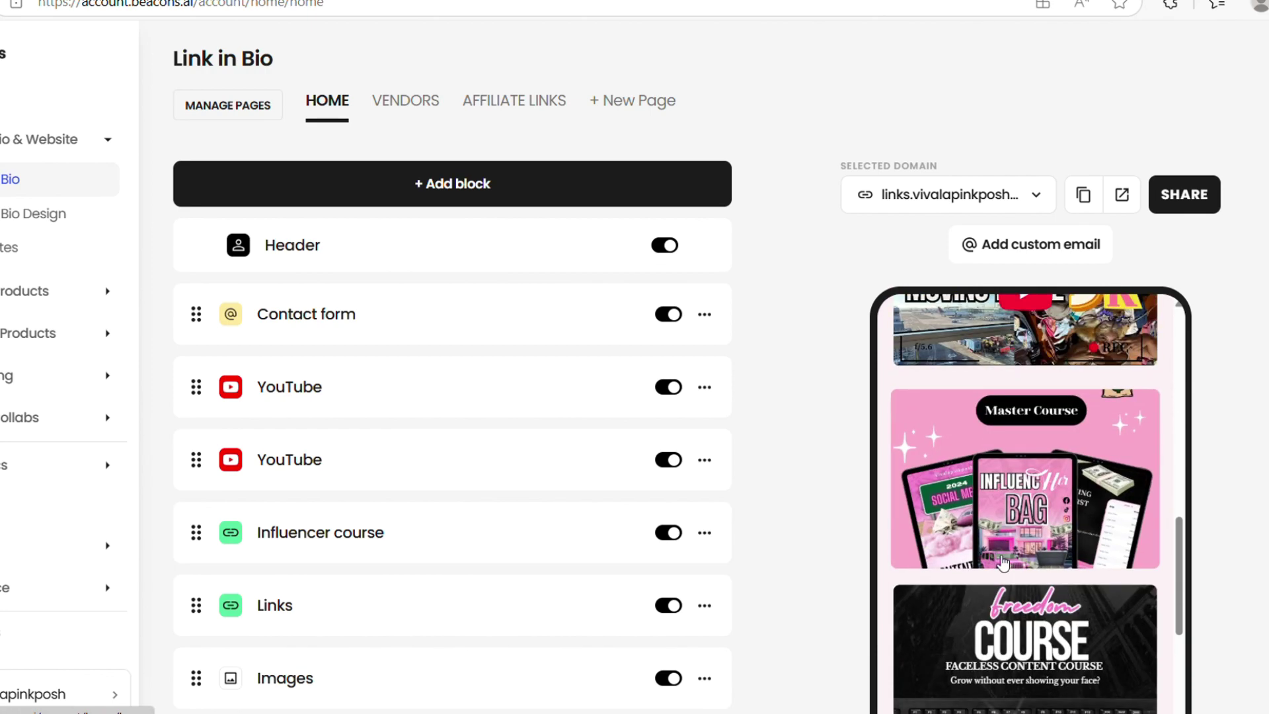
scroll(1004, 562, "down", 5)
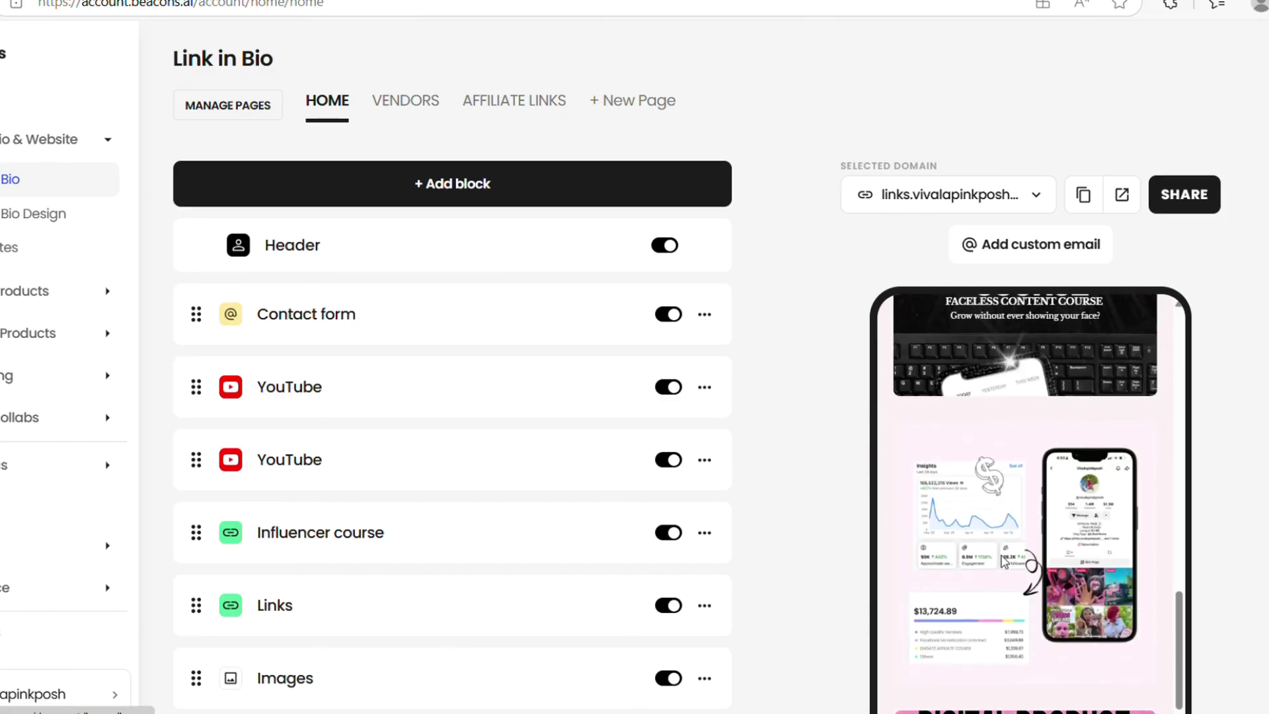
scroll(1004, 561, "down", 8)
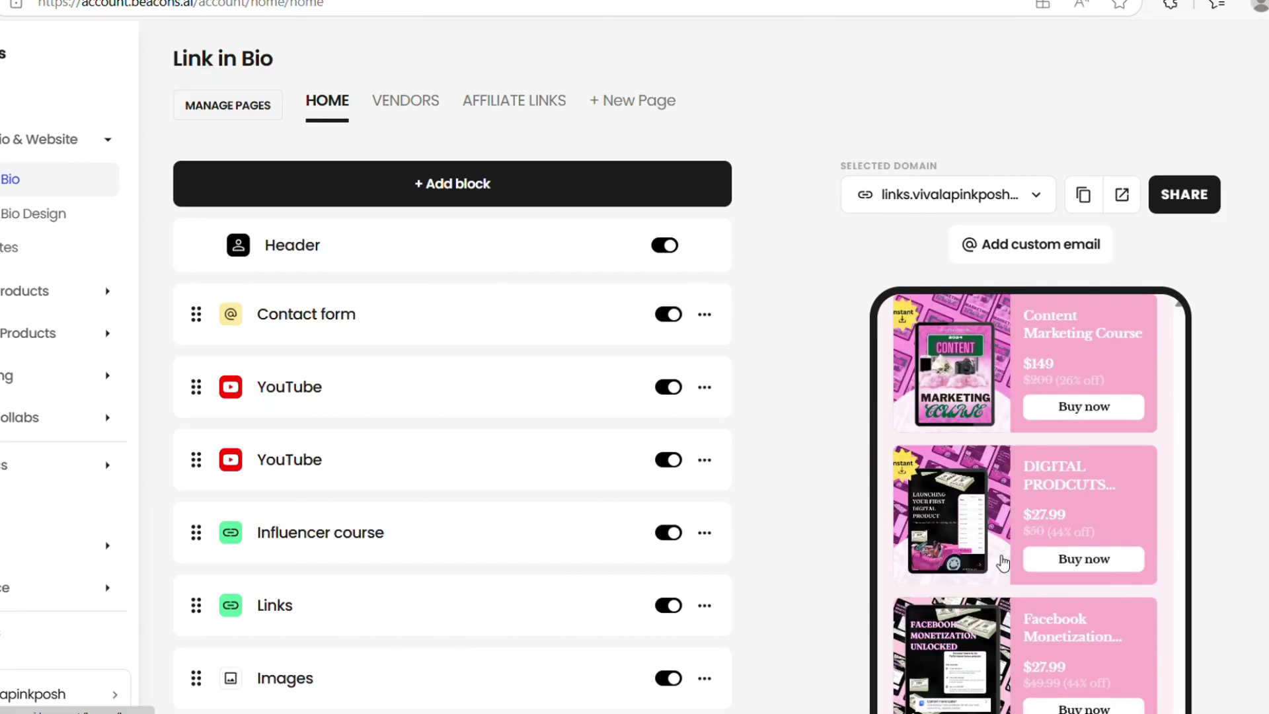
scroll(1004, 562, "down", 5)
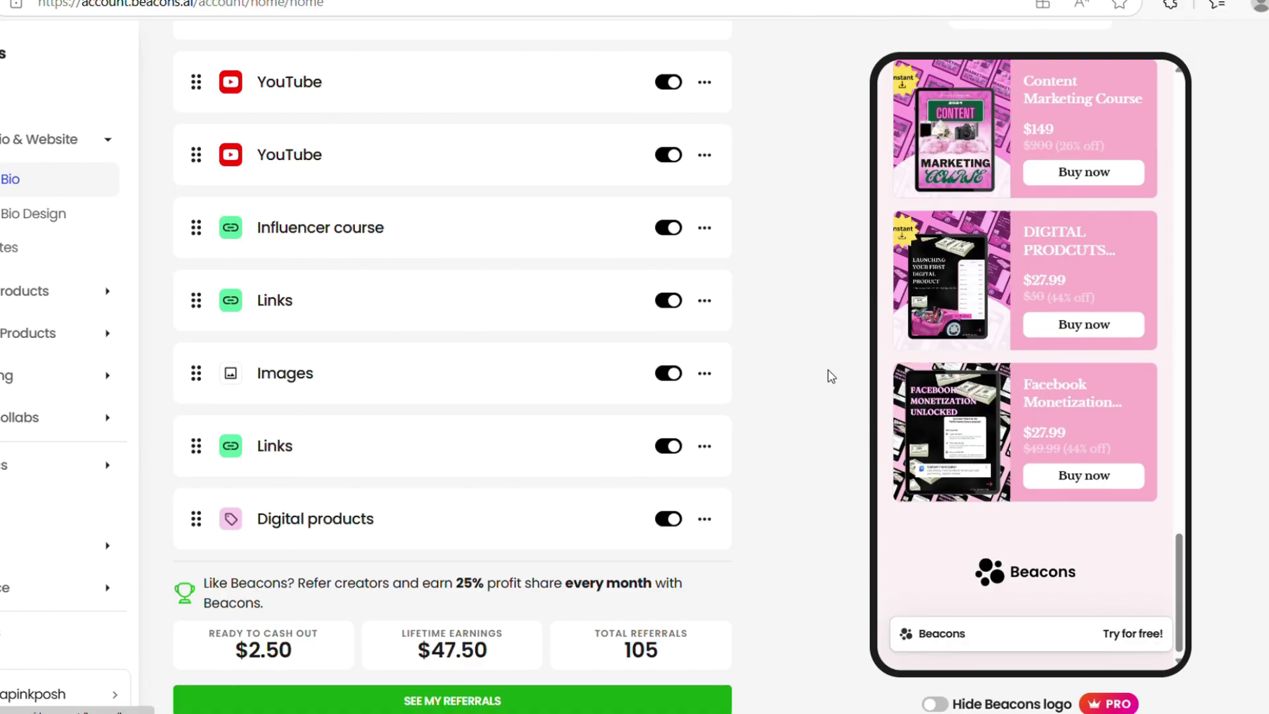
- Open the account's list of digital products
scroll(830, 375, "up", 5)
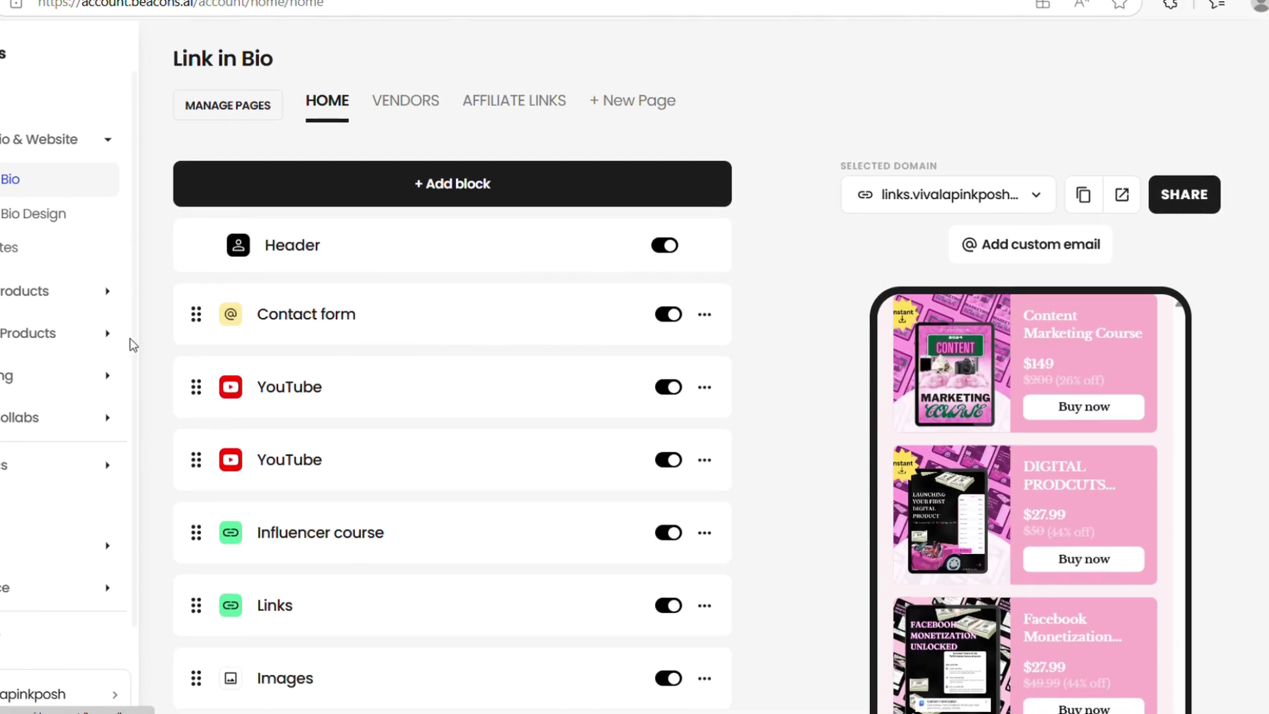
left_click(22, 299)
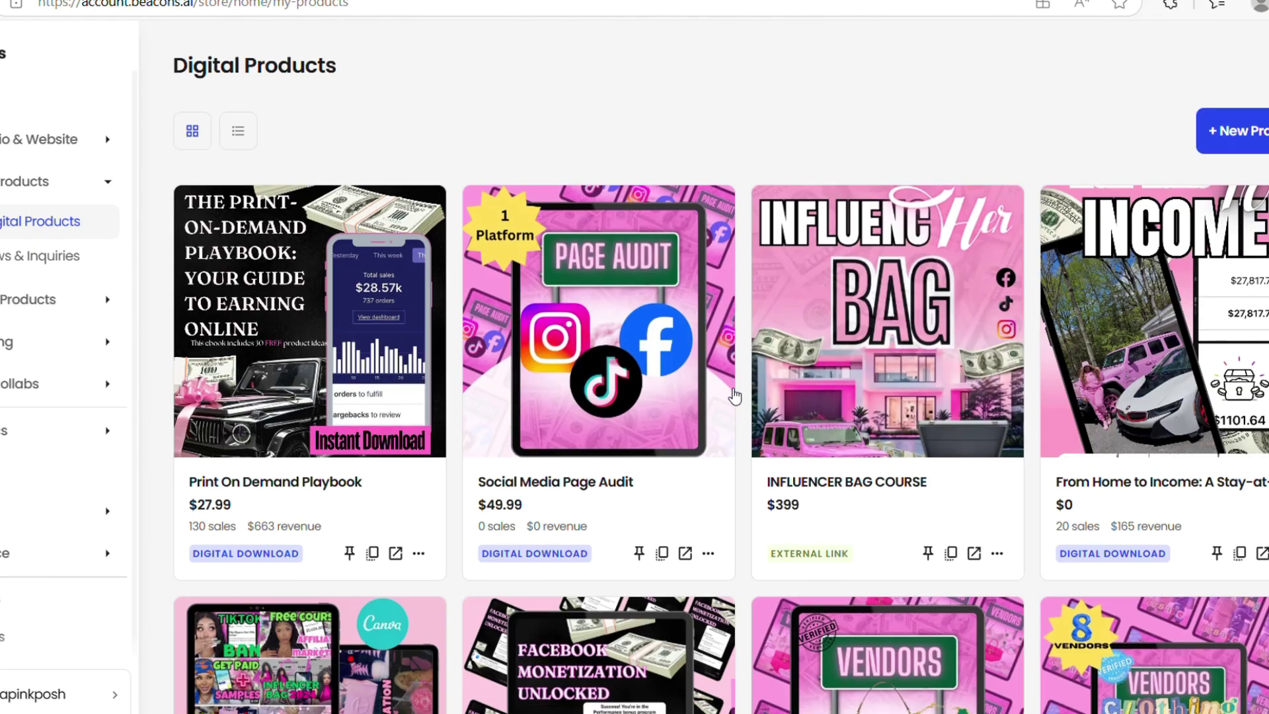
- Look over the digital products list and open the account's Smart Reply automations
scroll(732, 397, "down", 8)
scroll(732, 397, "up", 8)
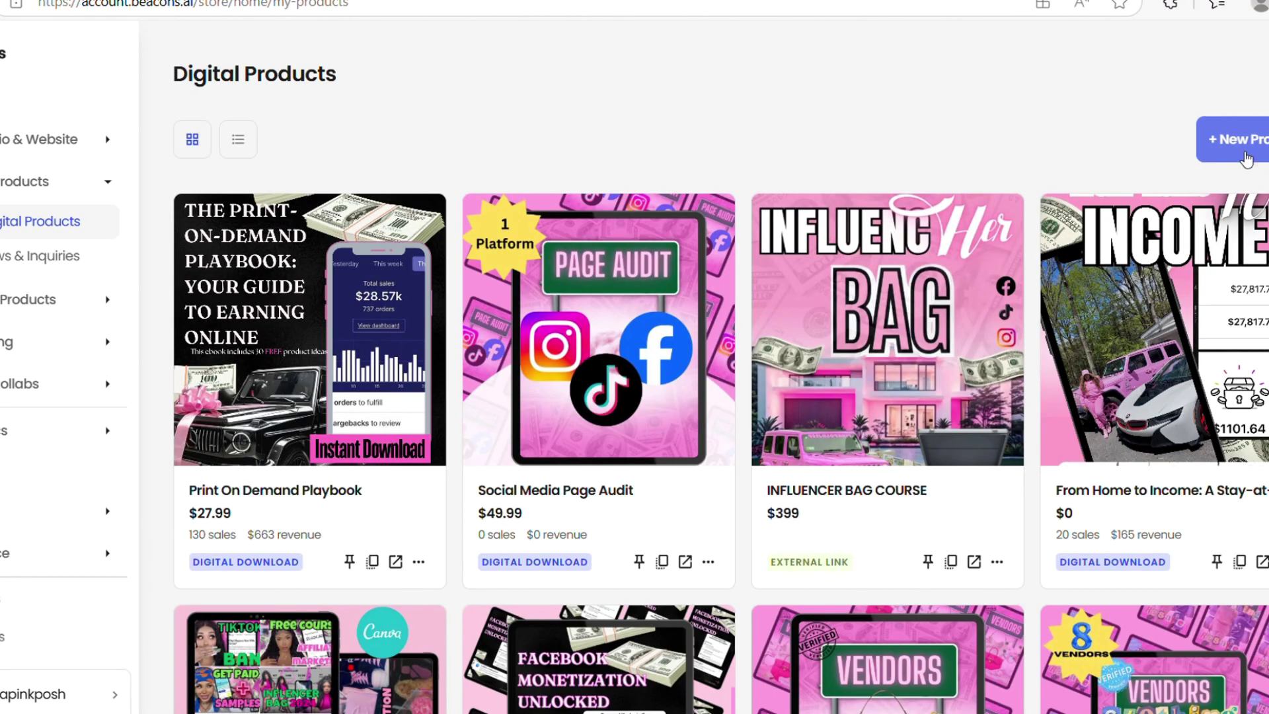
left_click(59, 342)
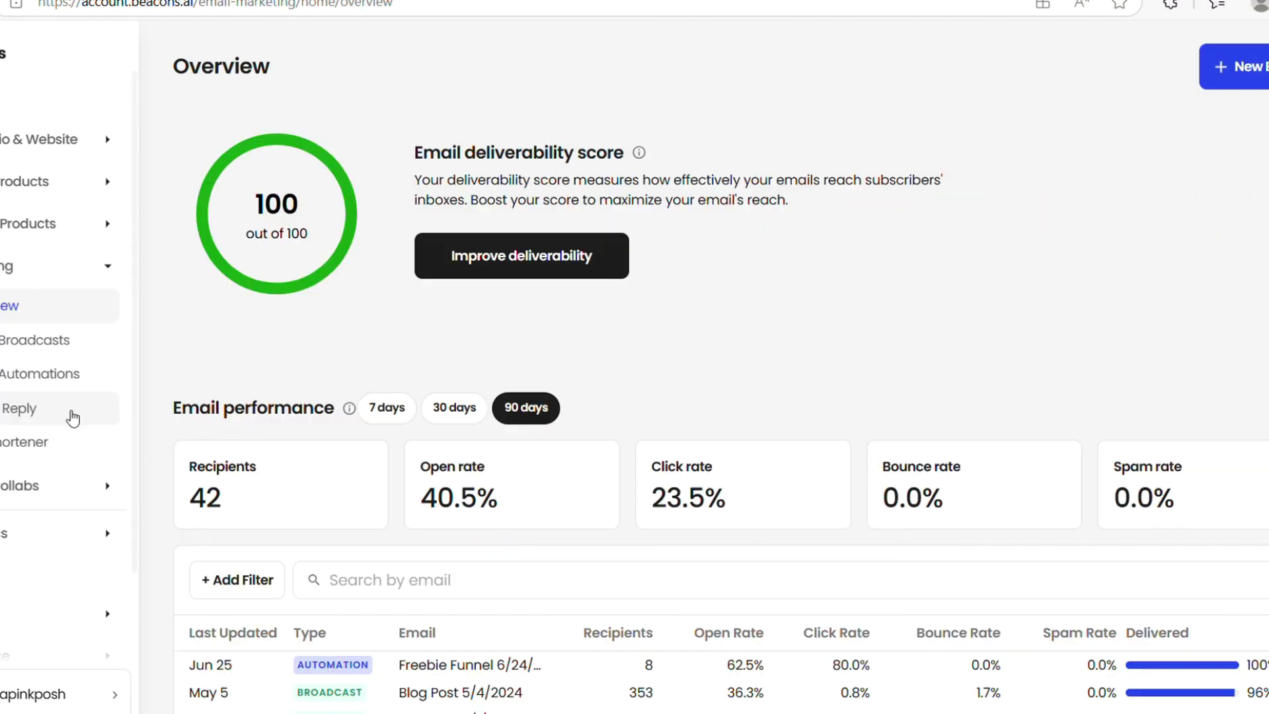
left_click(73, 416)
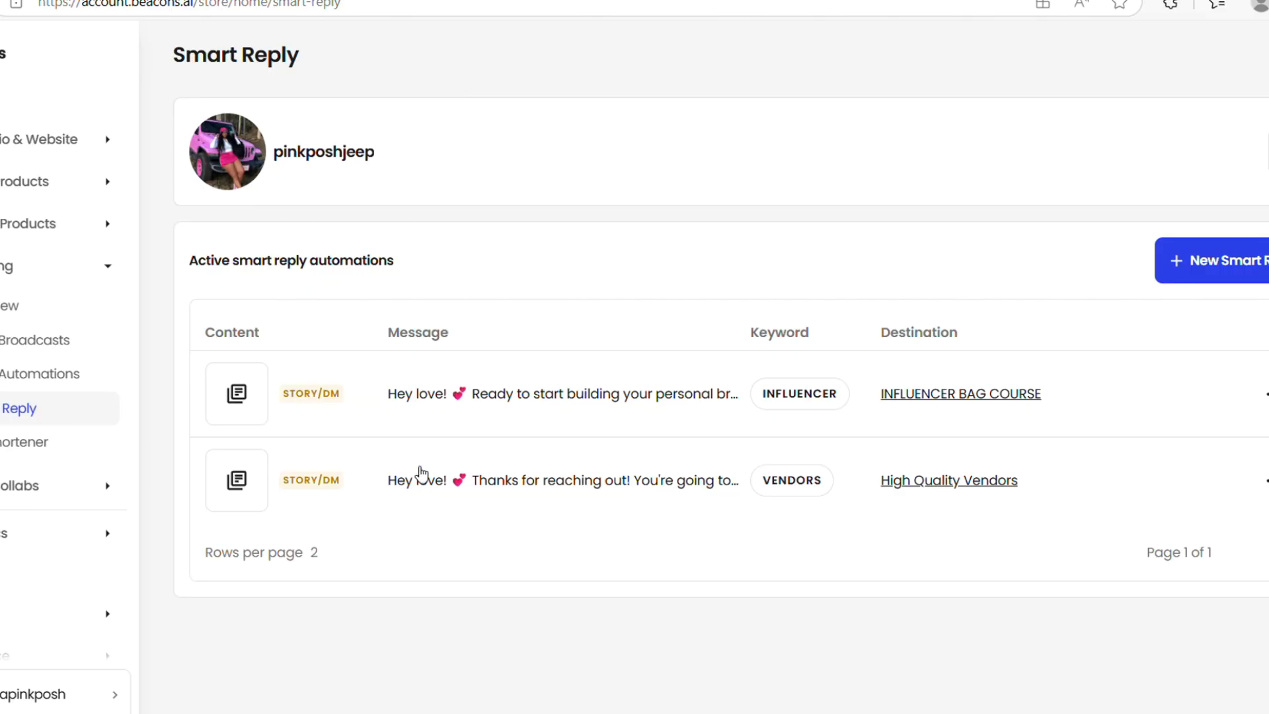
- Start a new smart reply automation for Stories & DMs with the trigger word FREE
left_click(1249, 279)
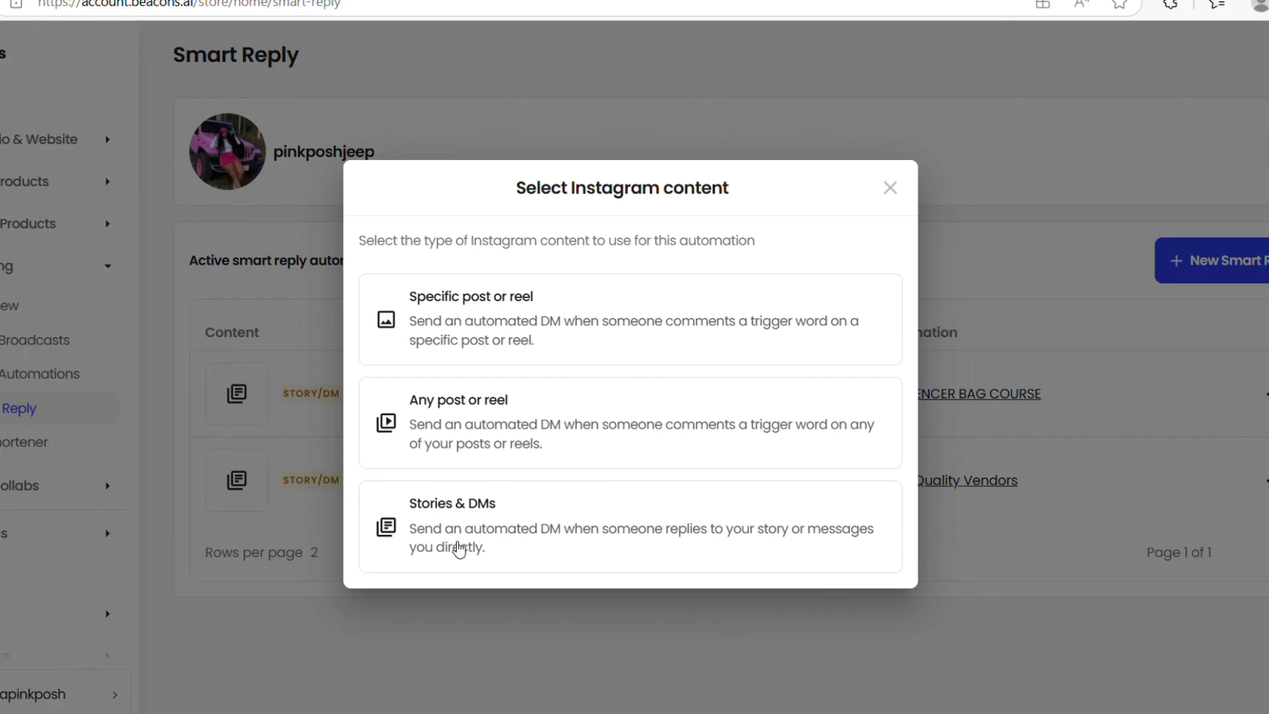
left_click(529, 507)
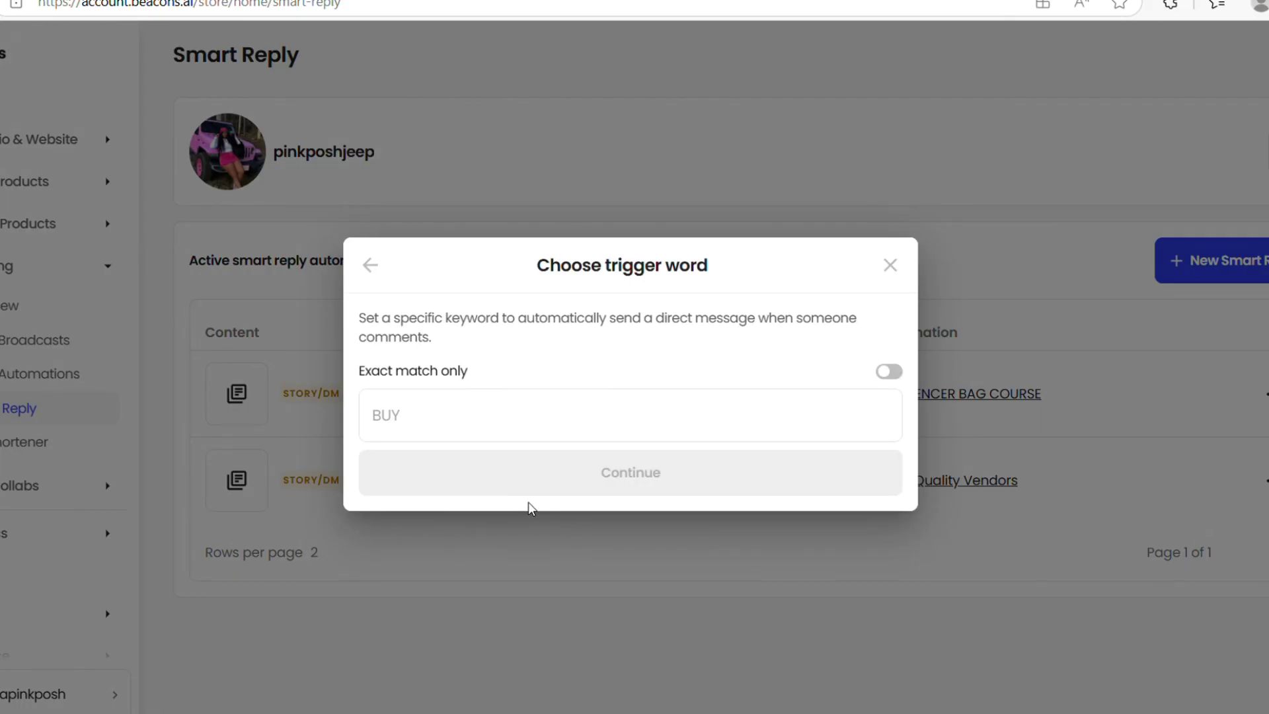
left_click(467, 433)
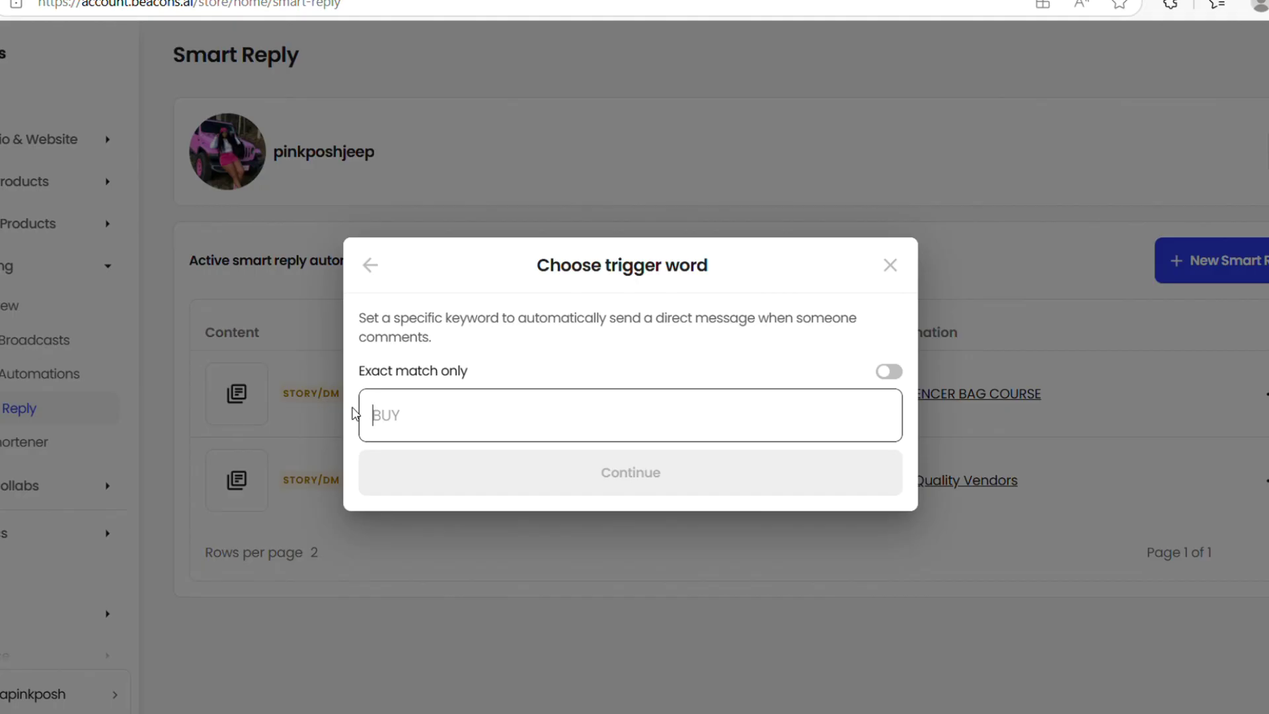
type("V")
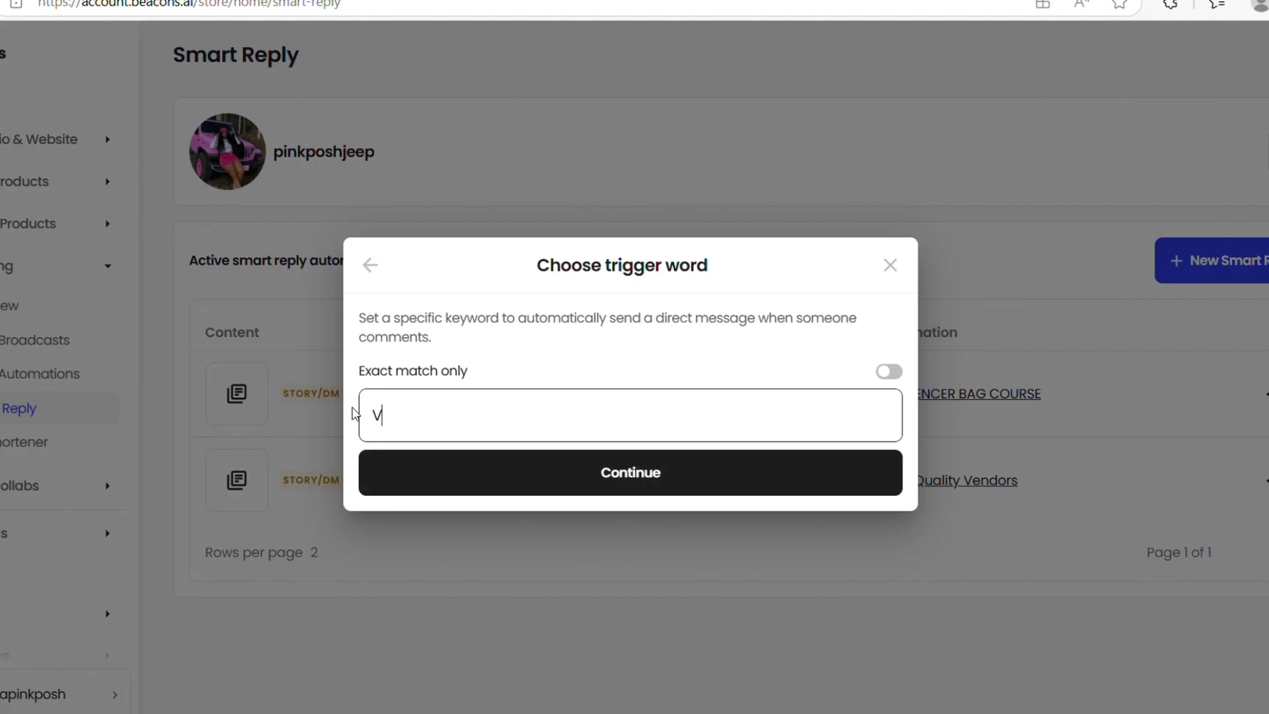
key("BackSpace")
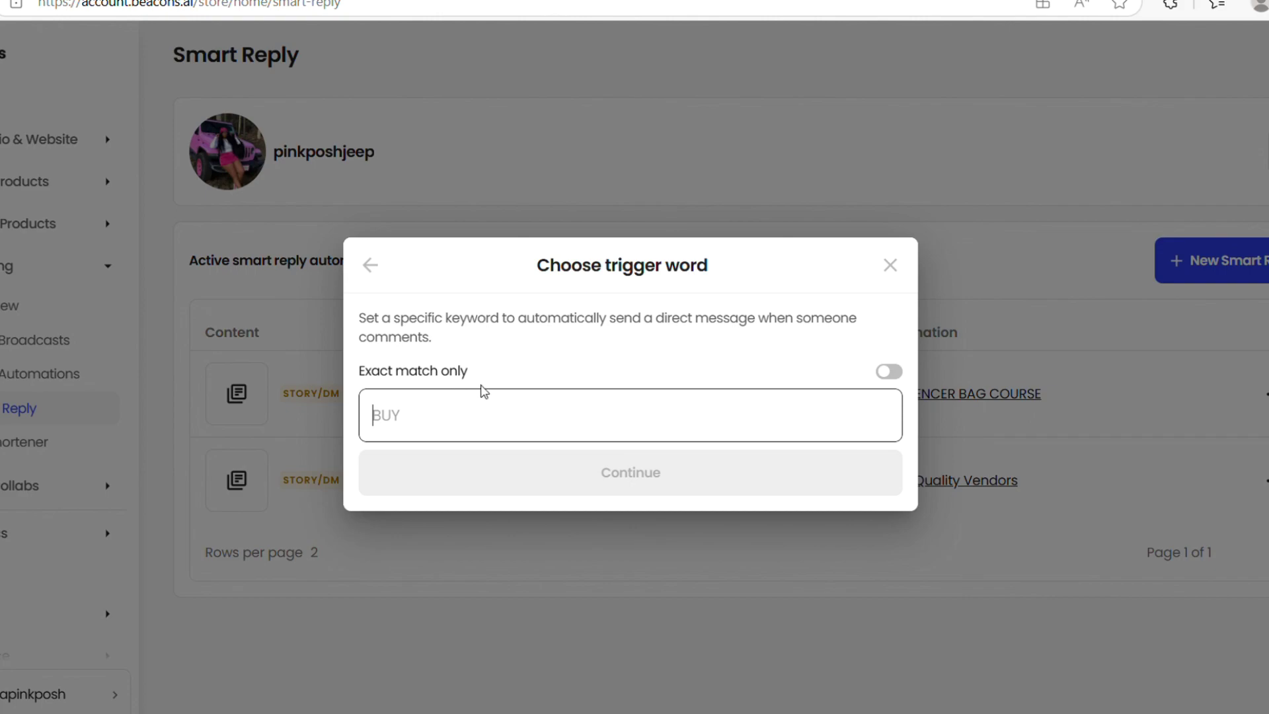
type("FREE")
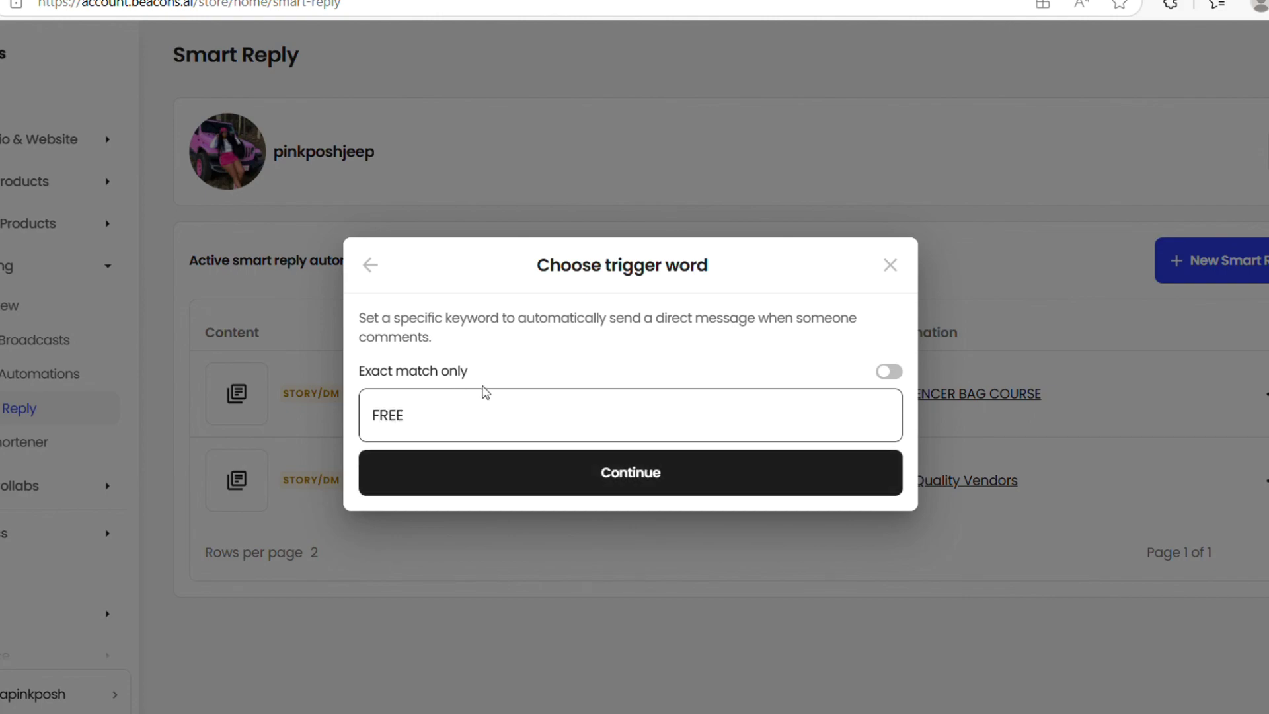
left_click(585, 476)
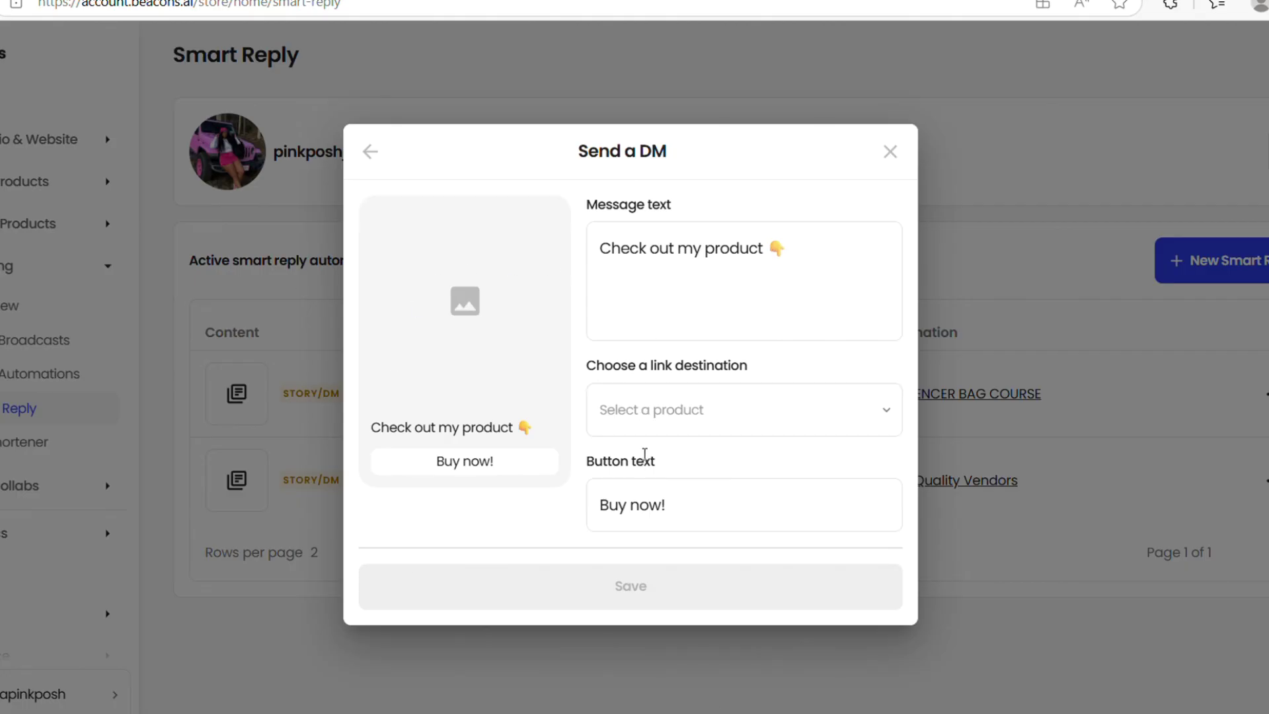
- Choose 6 FIGURE INFLUENCER EBOOK as the DM's link destination and discard the automation without saving
left_click(646, 411)
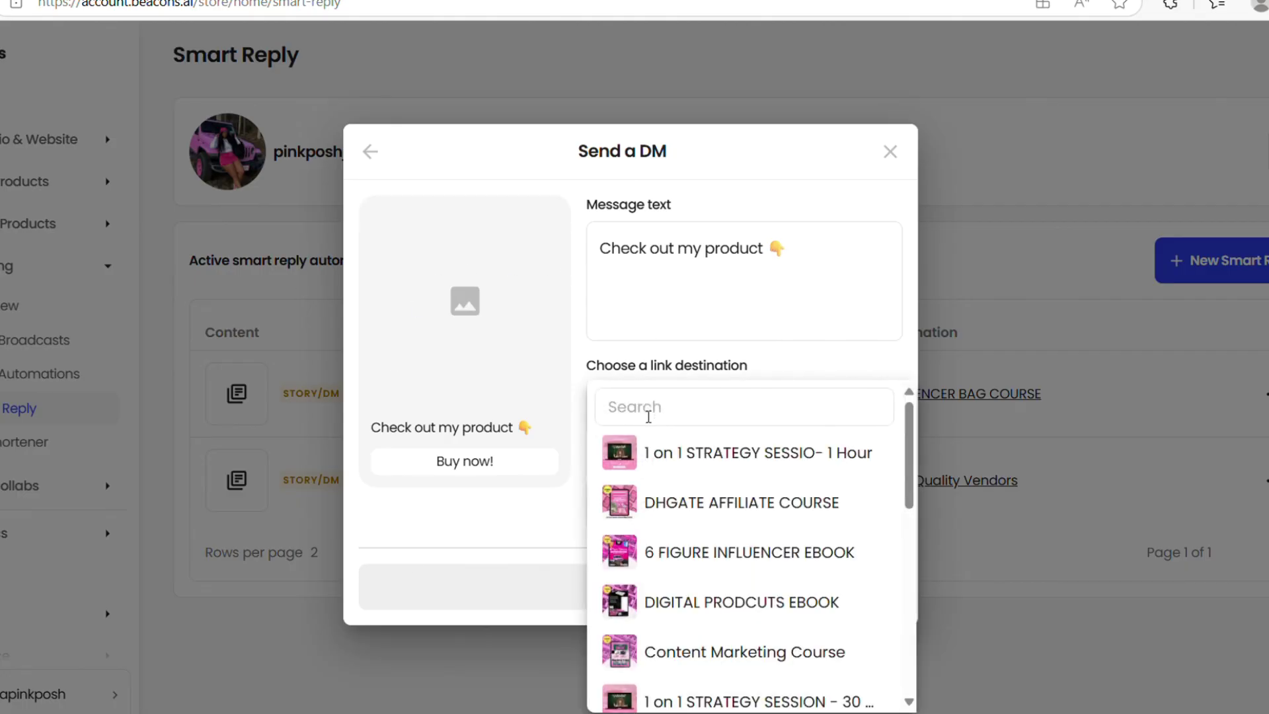
left_click(703, 570)
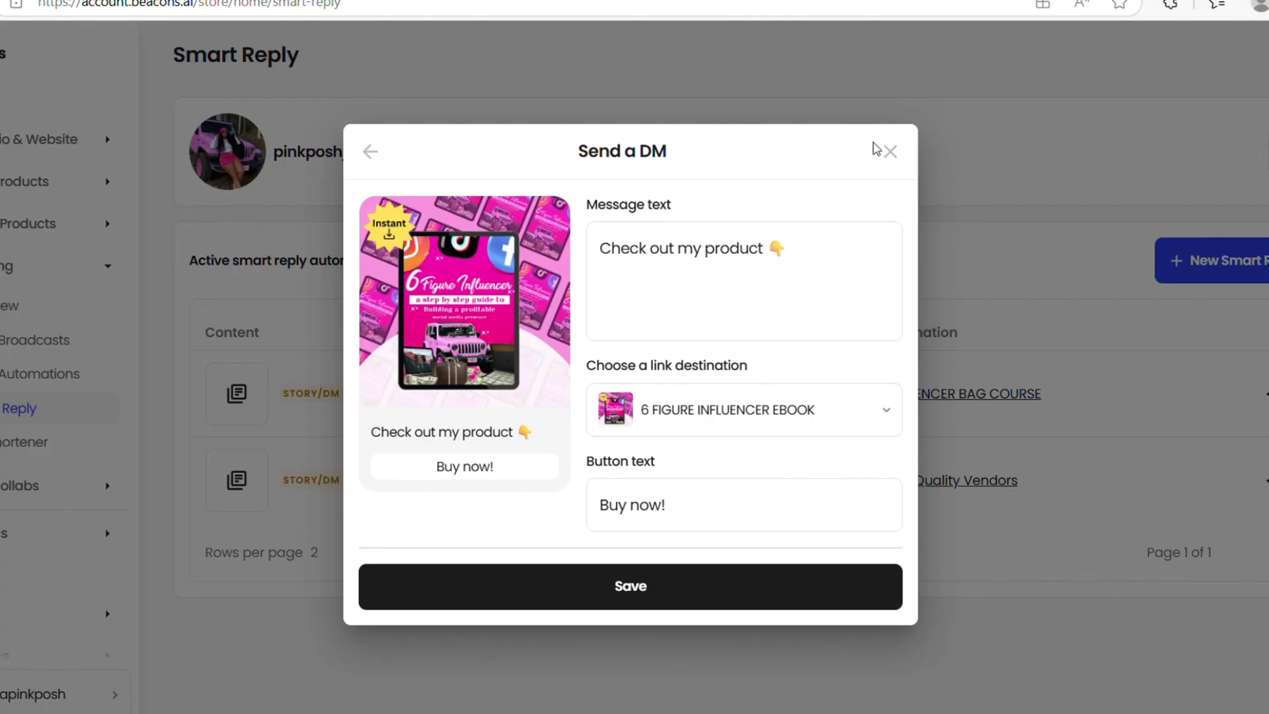
left_click(891, 153)
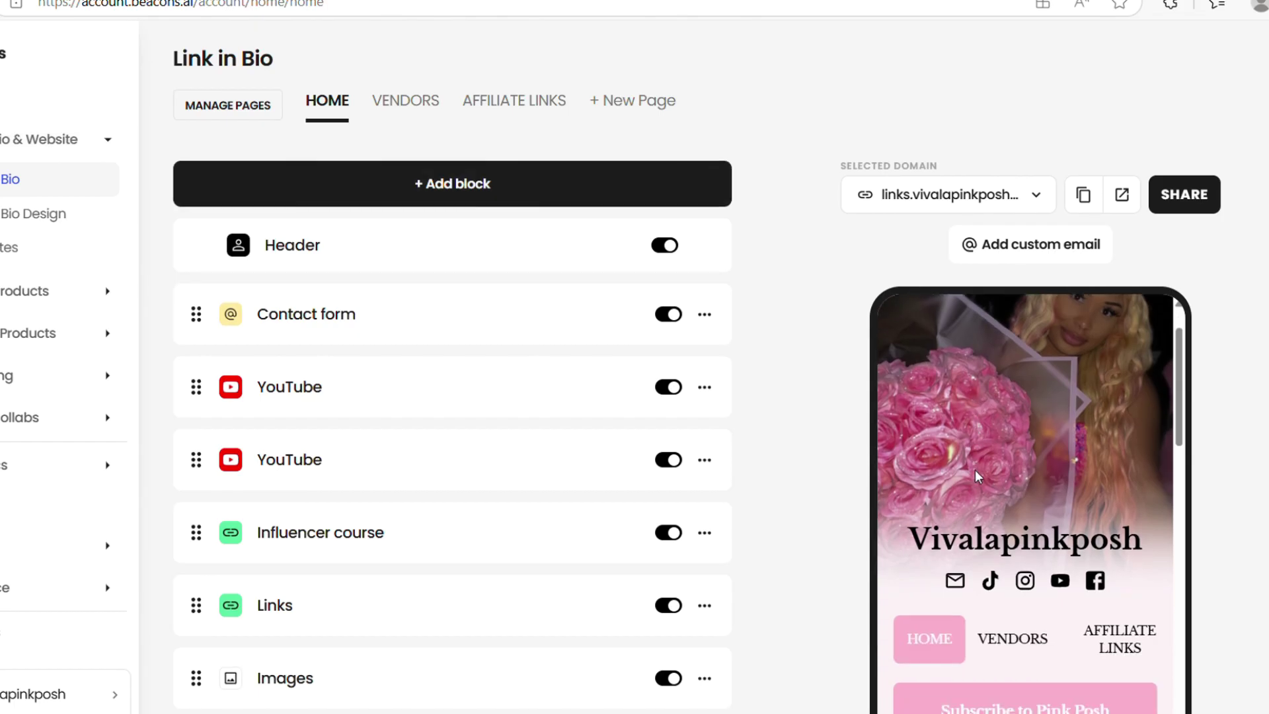
- Open the Contact form block of the Link in Bio Home page and review its fields, layout and submit options
left_click(456, 313)
scroll(455, 311, "down", 3)
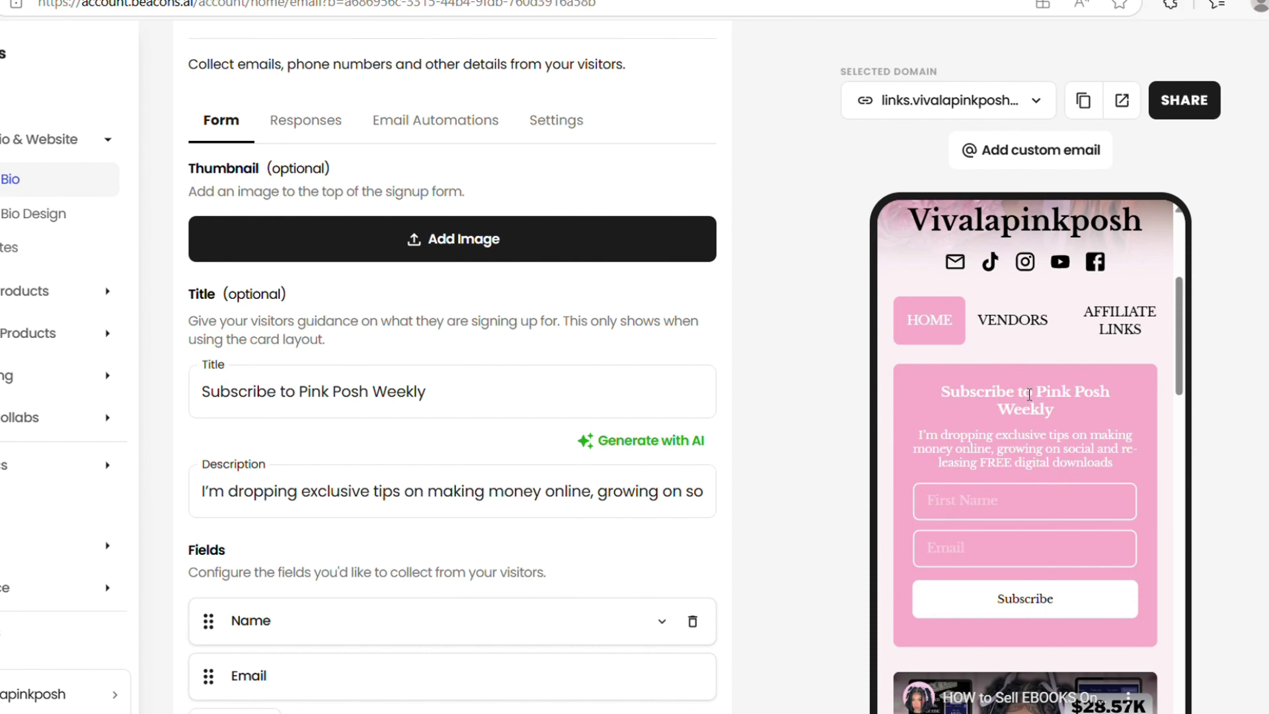
scroll(523, 529, "down", 3)
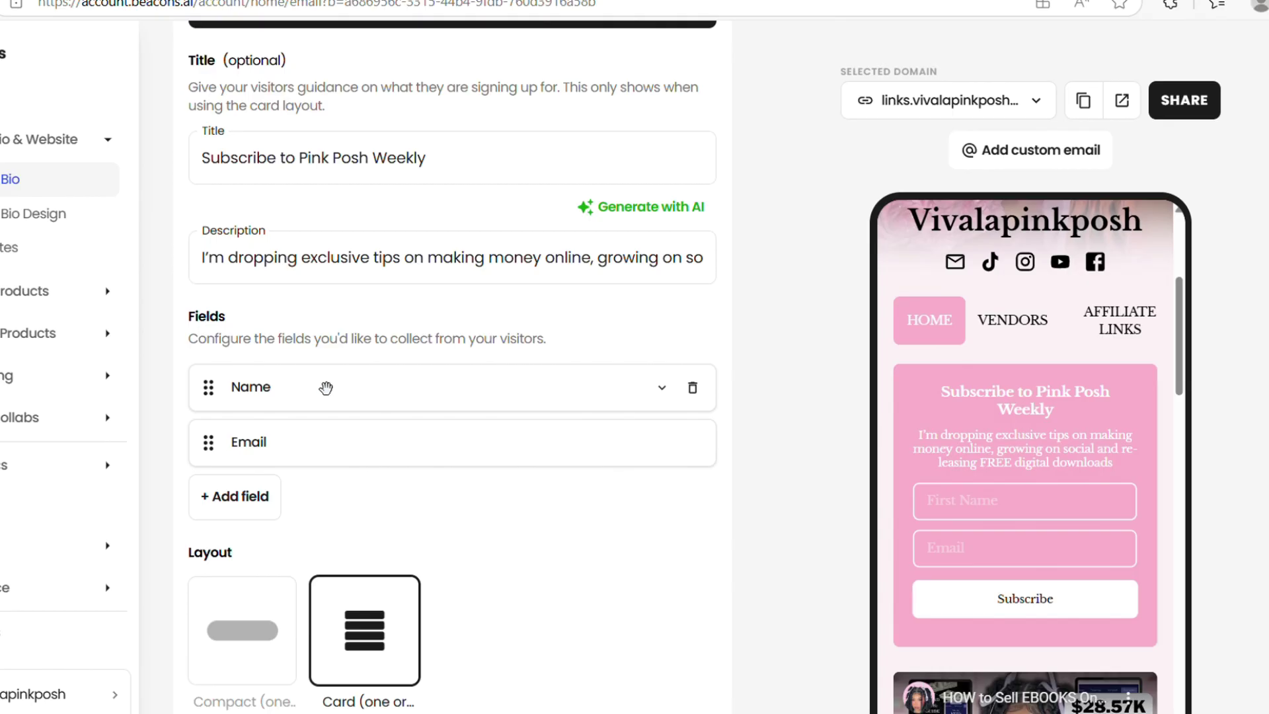
scroll(281, 504, "down", 7)
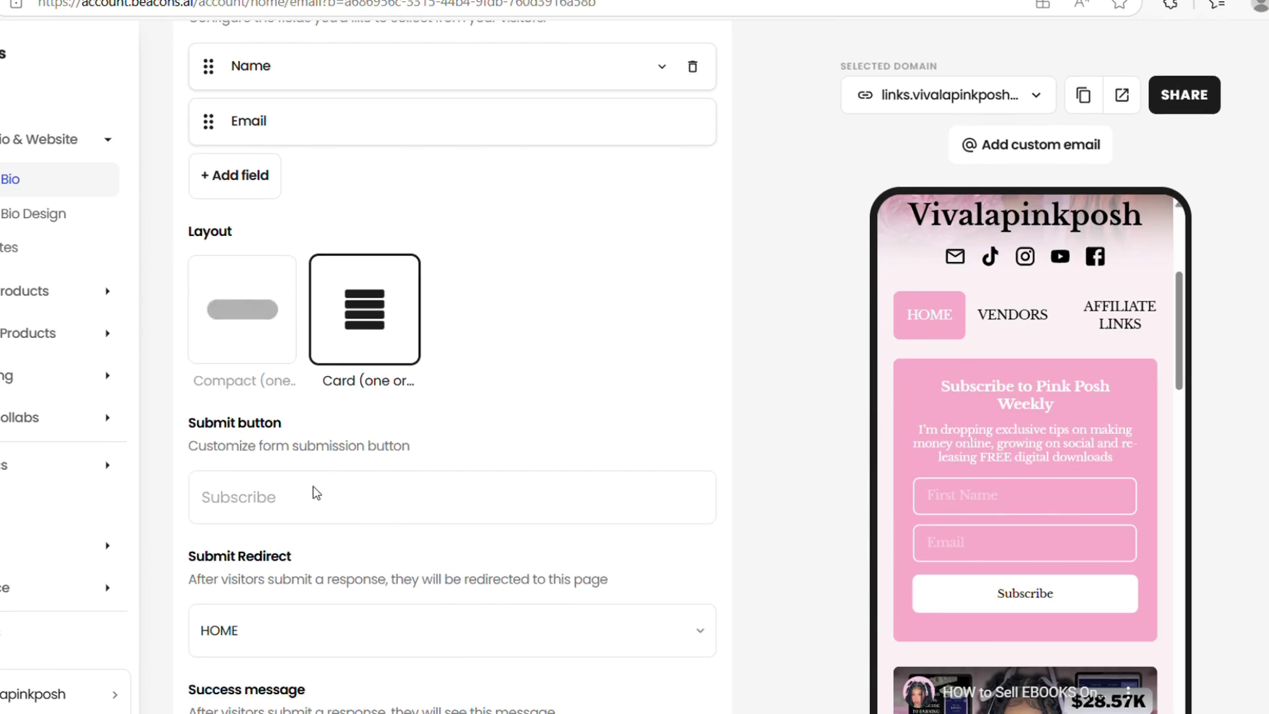
- Open the Freebie Funnel 6/24/2025 automation from the contact form's email automations and save its start and end condition settings
scroll(316, 493, "up", 7)
left_click(461, 210)
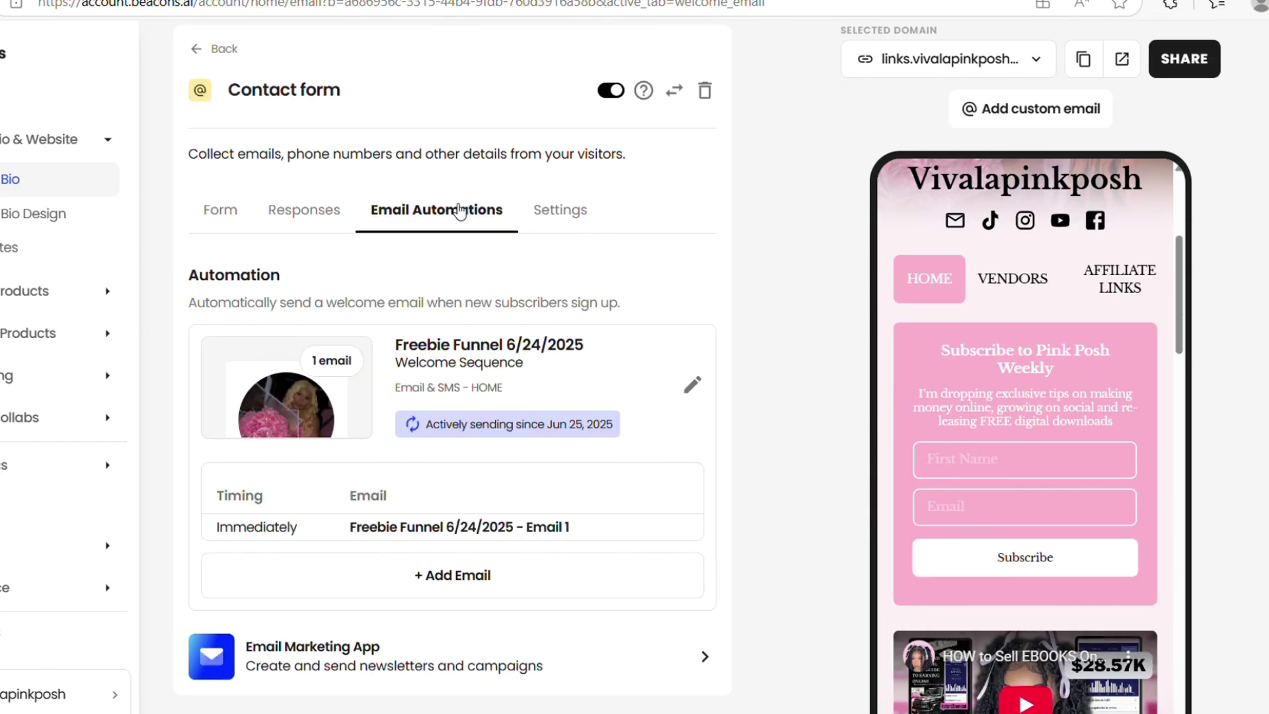
scroll(446, 296, "down", 2)
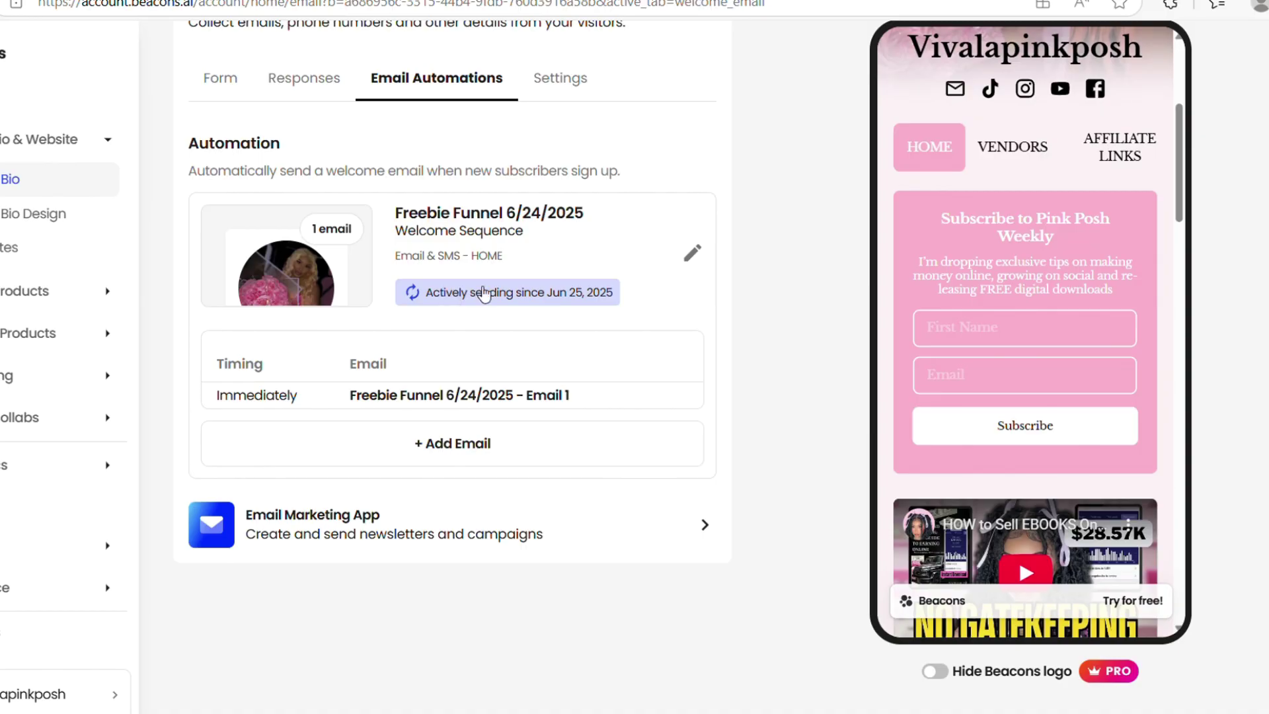
left_click(519, 405)
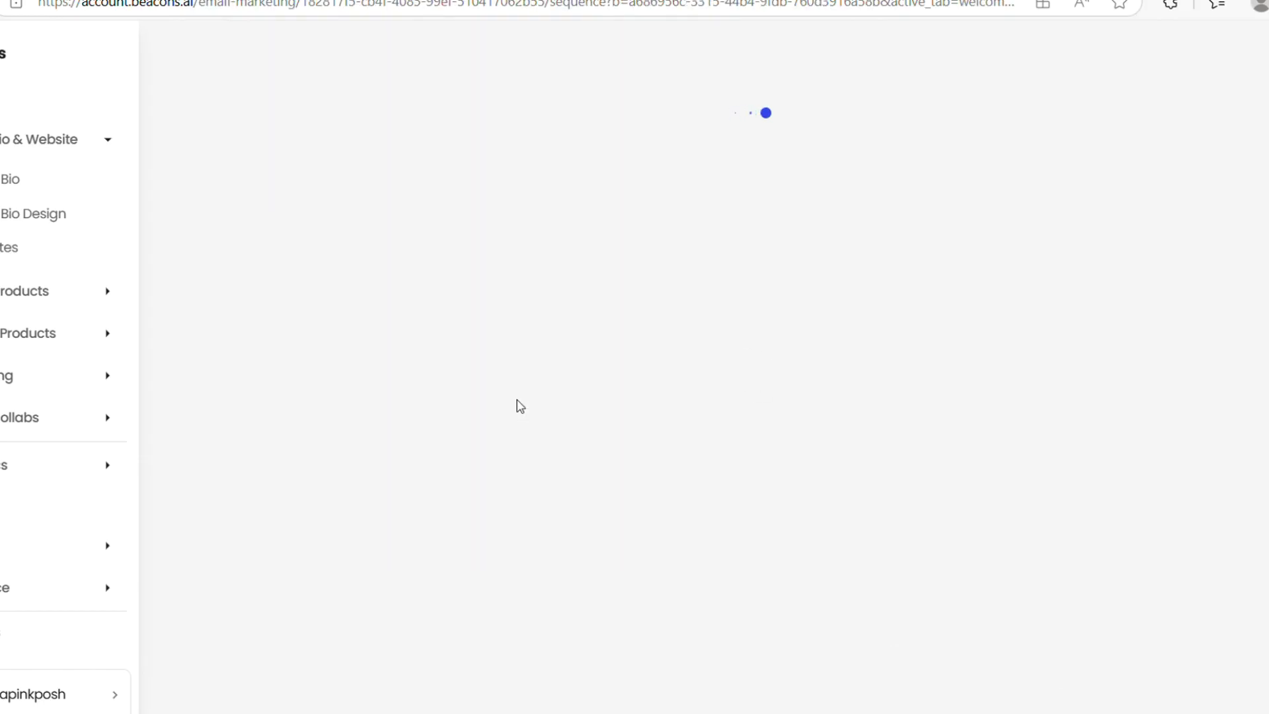
scroll(519, 405, "down", 1)
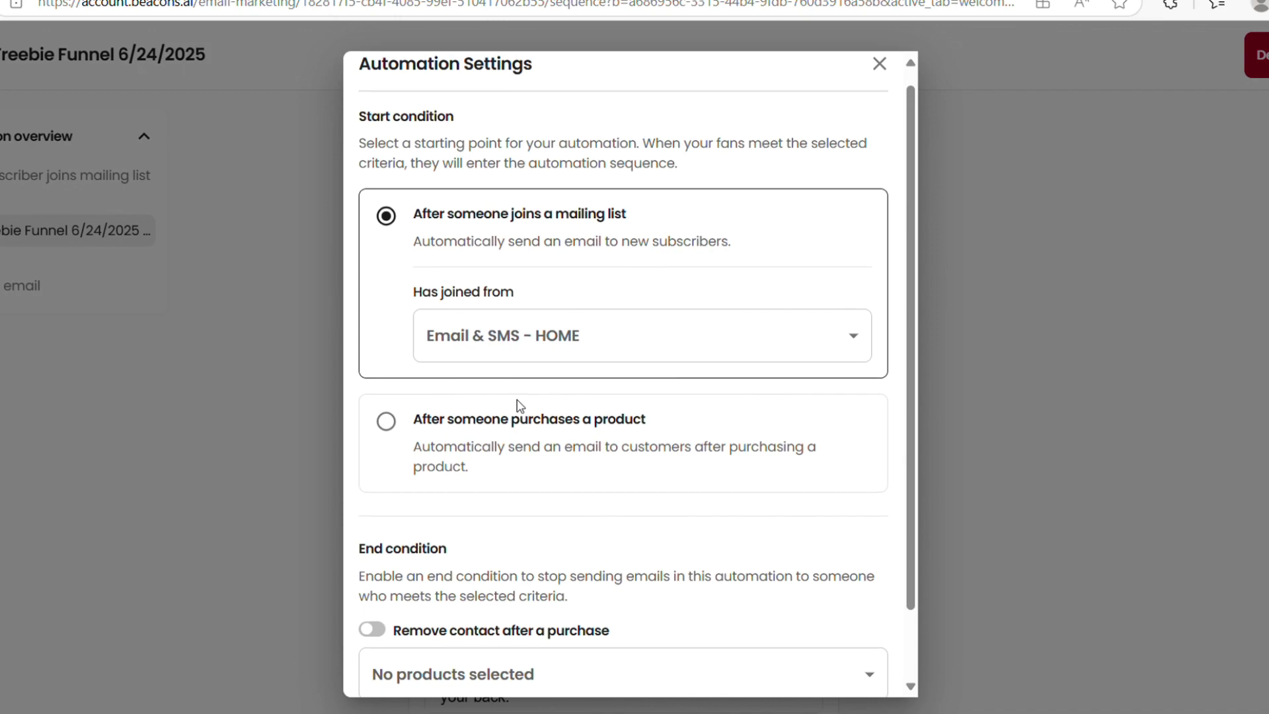
scroll(520, 406, "down", 1)
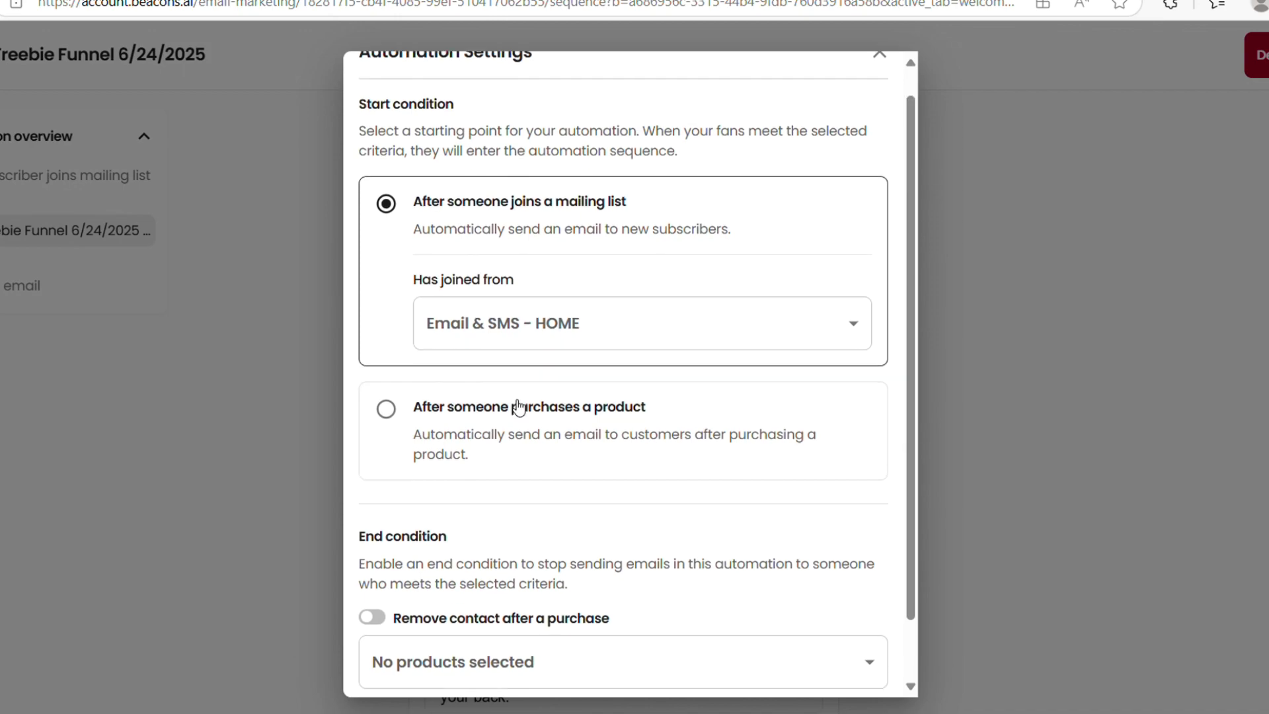
scroll(519, 406, "down", 4)
left_click(627, 664)
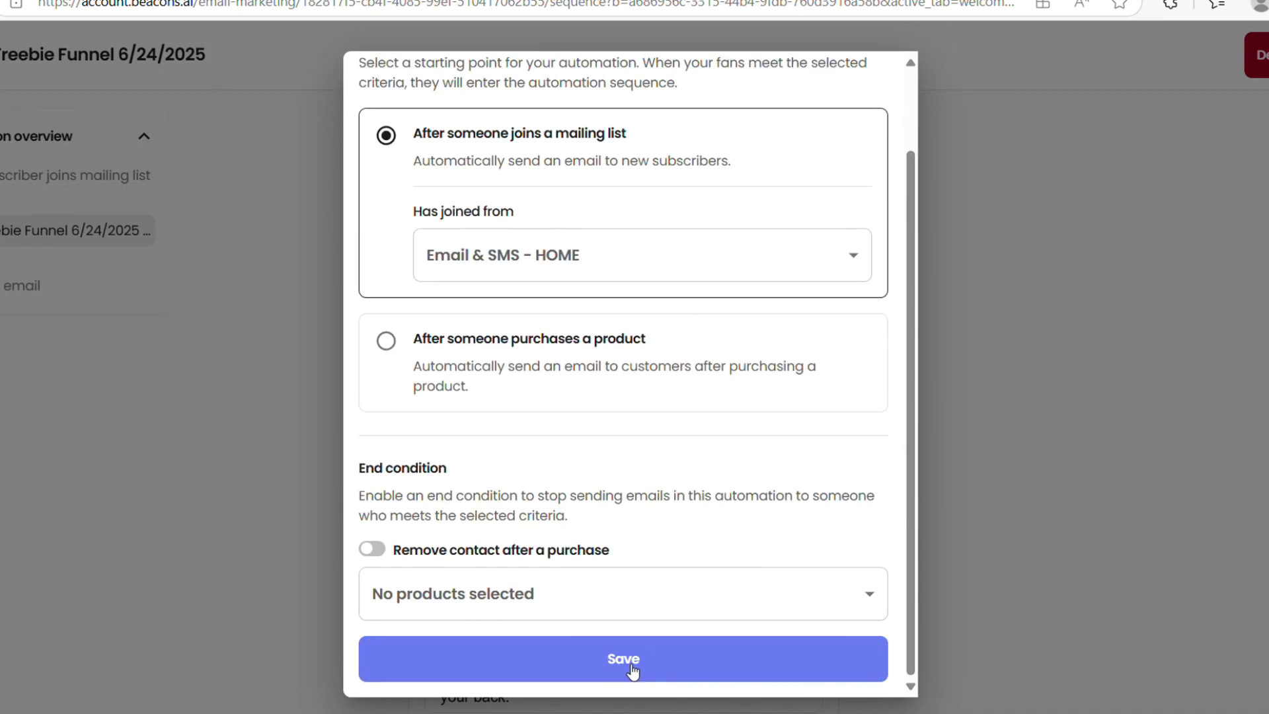
- Open Email 1 of the Freebie Funnel sequence in the editor and read its welcome text down to the sign-off
scroll(742, 510, "down", 3)
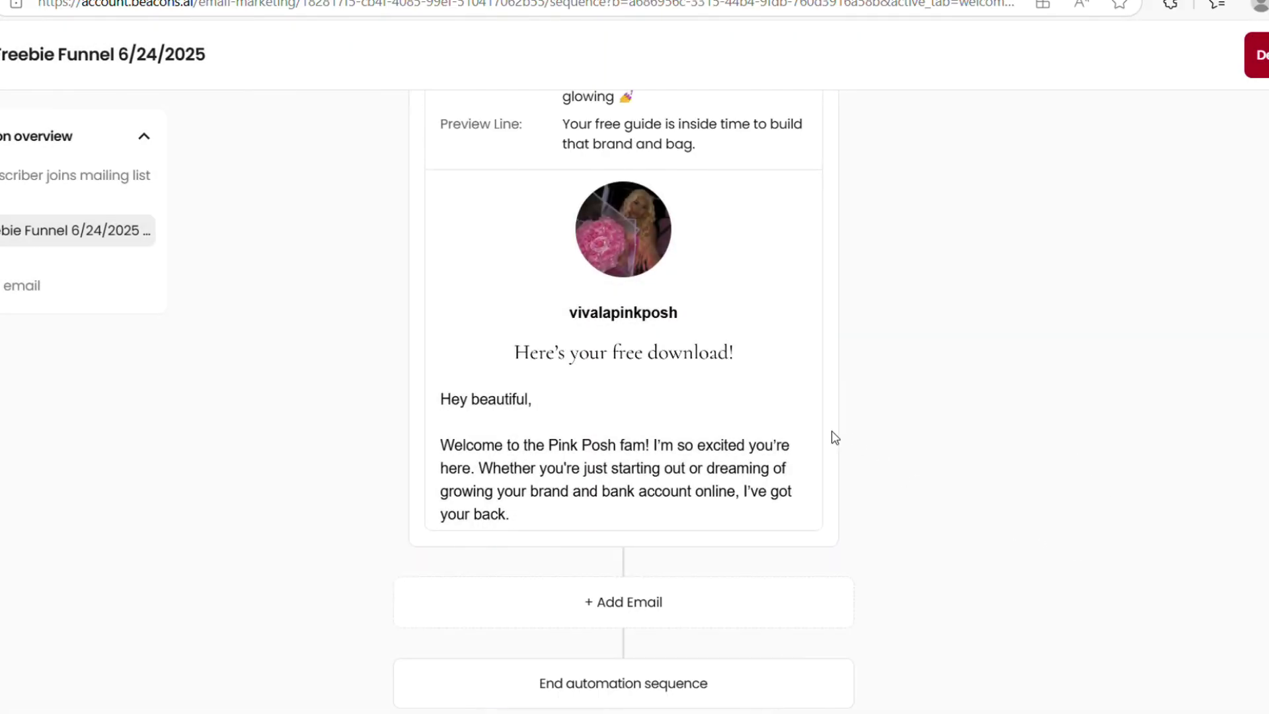
left_click(798, 439)
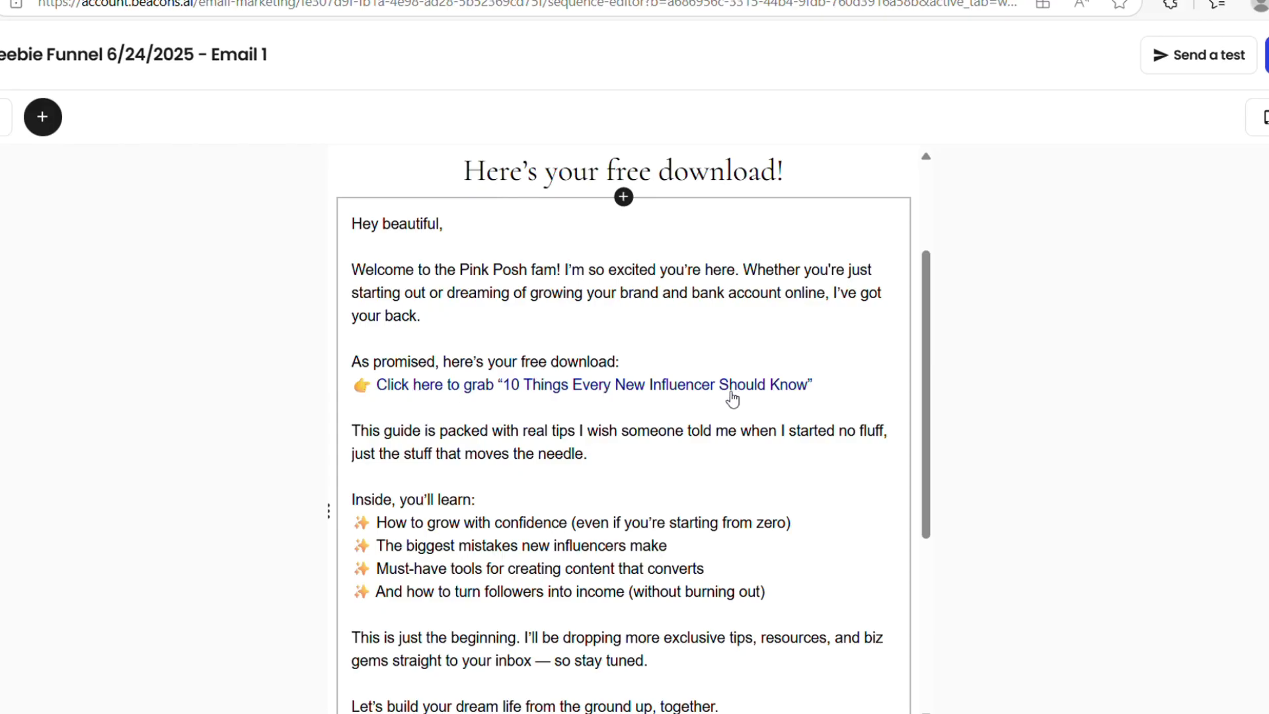
left_click(627, 397)
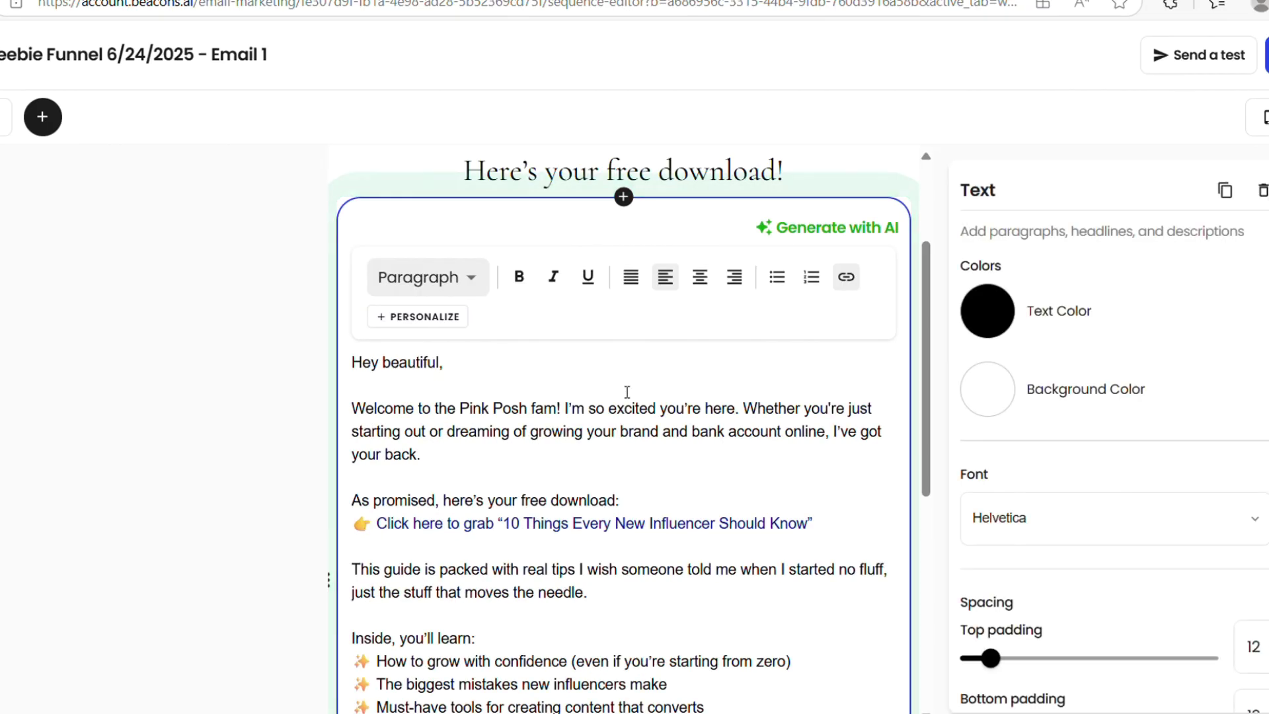
scroll(357, 560, "down", 1)
scroll(357, 560, "down", 2)
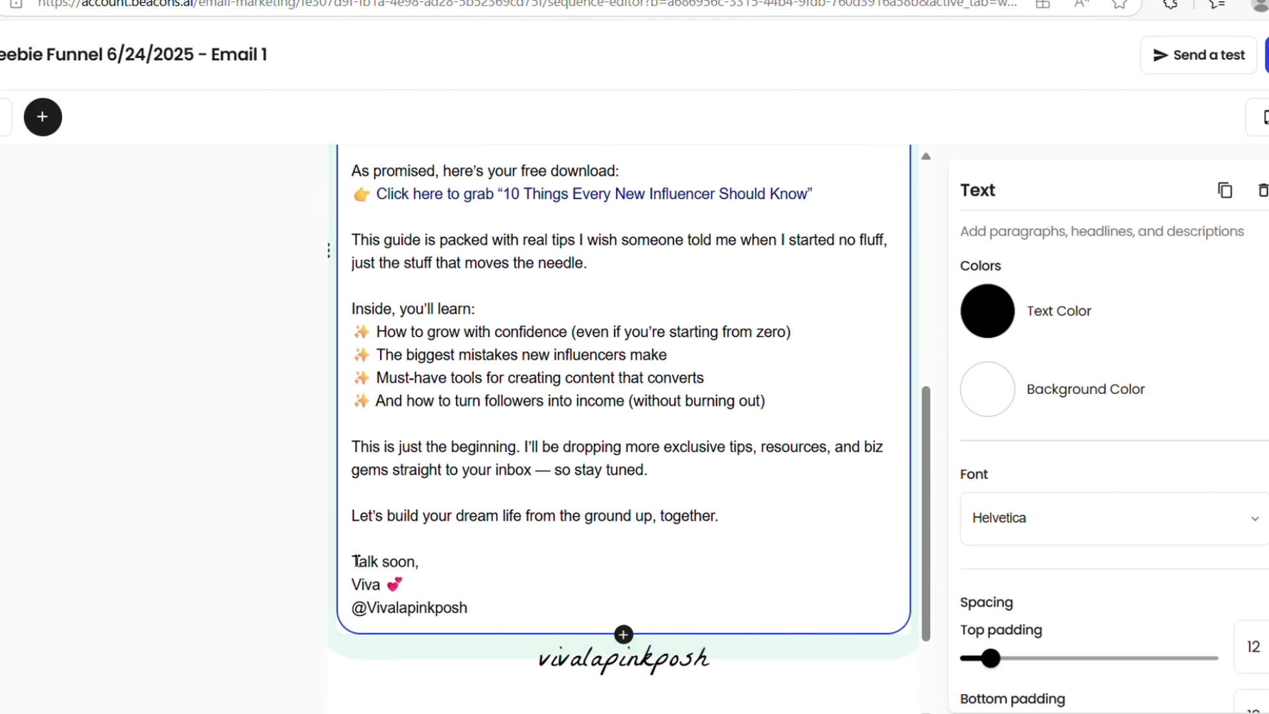
scroll(397, 503, "up", 1)
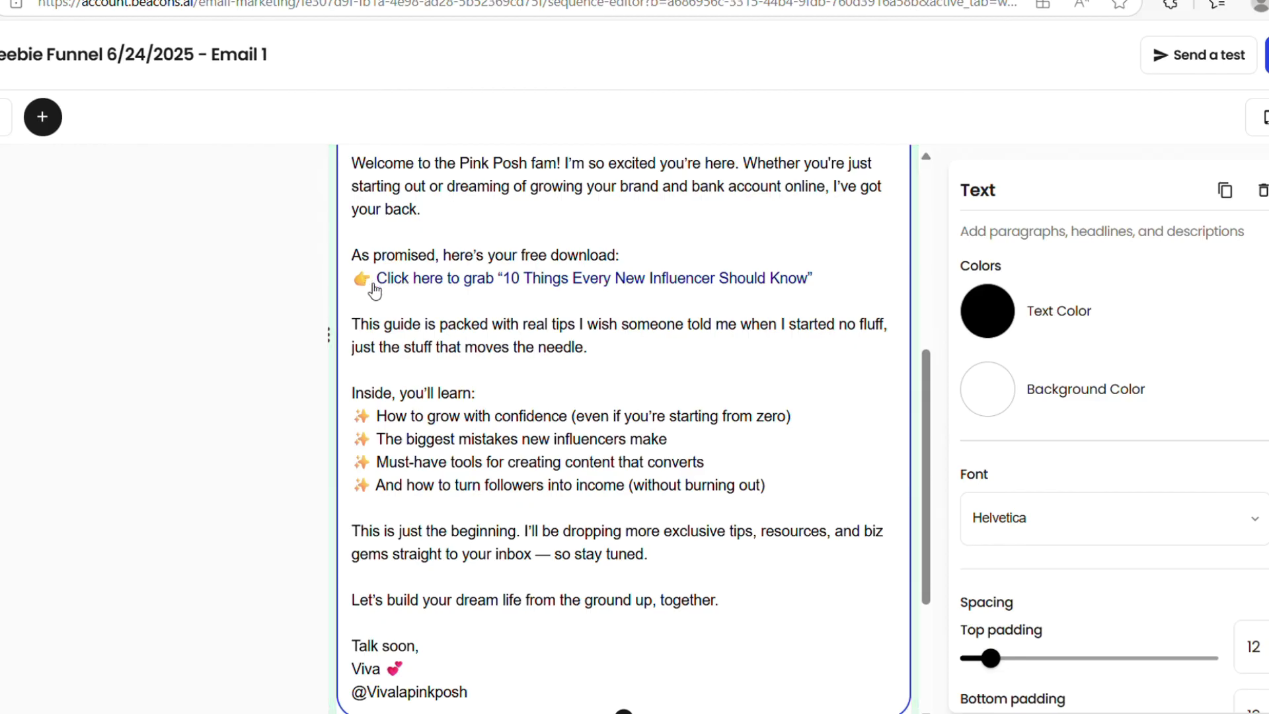
- Follow the email's "10 Things Every New Influencer Should Know" link and examine the page down to the "Yes! I'm Ready to Grow" button
left_click(443, 292)
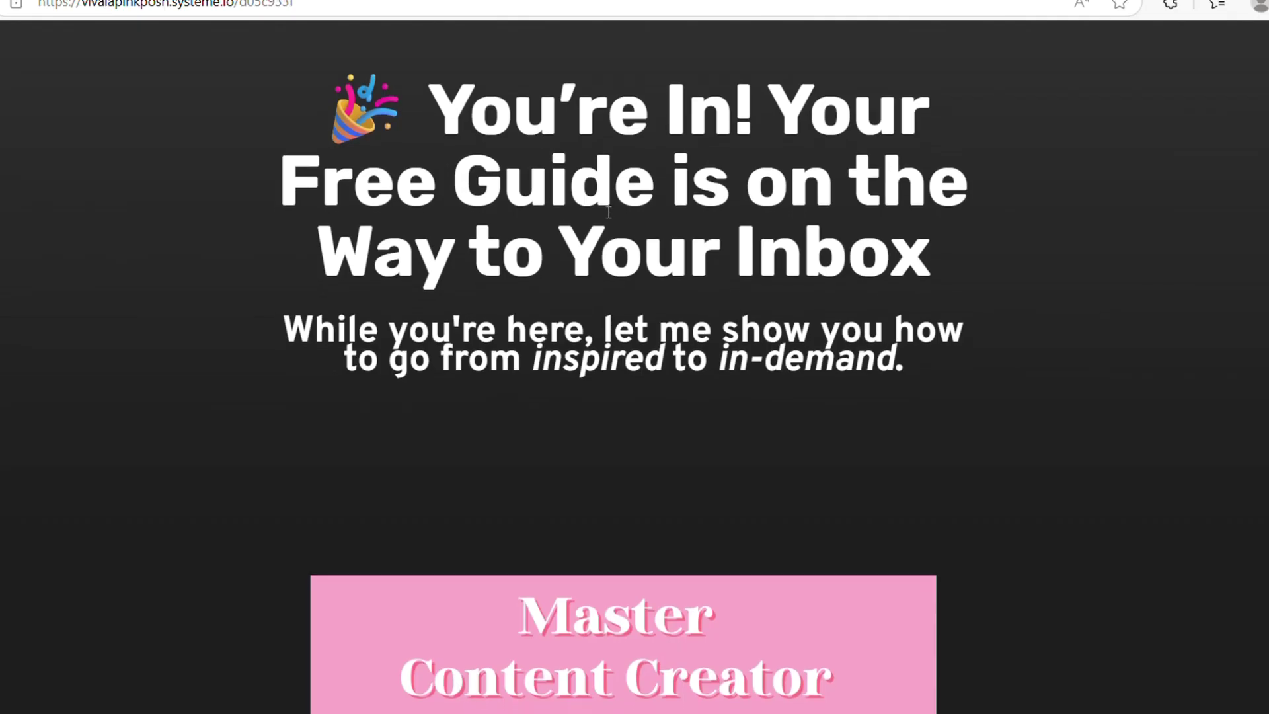
scroll(608, 211, "down", 1)
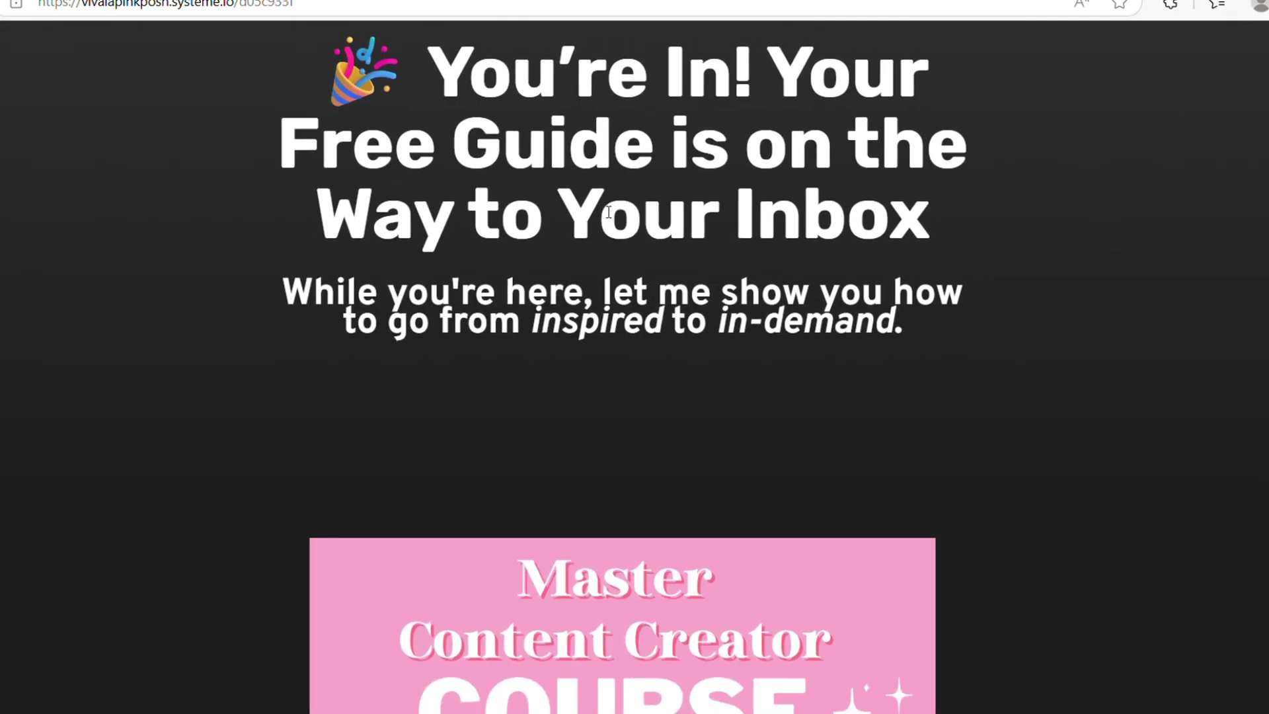
scroll(609, 211, "down", 1)
scroll(608, 211, "down", 15)
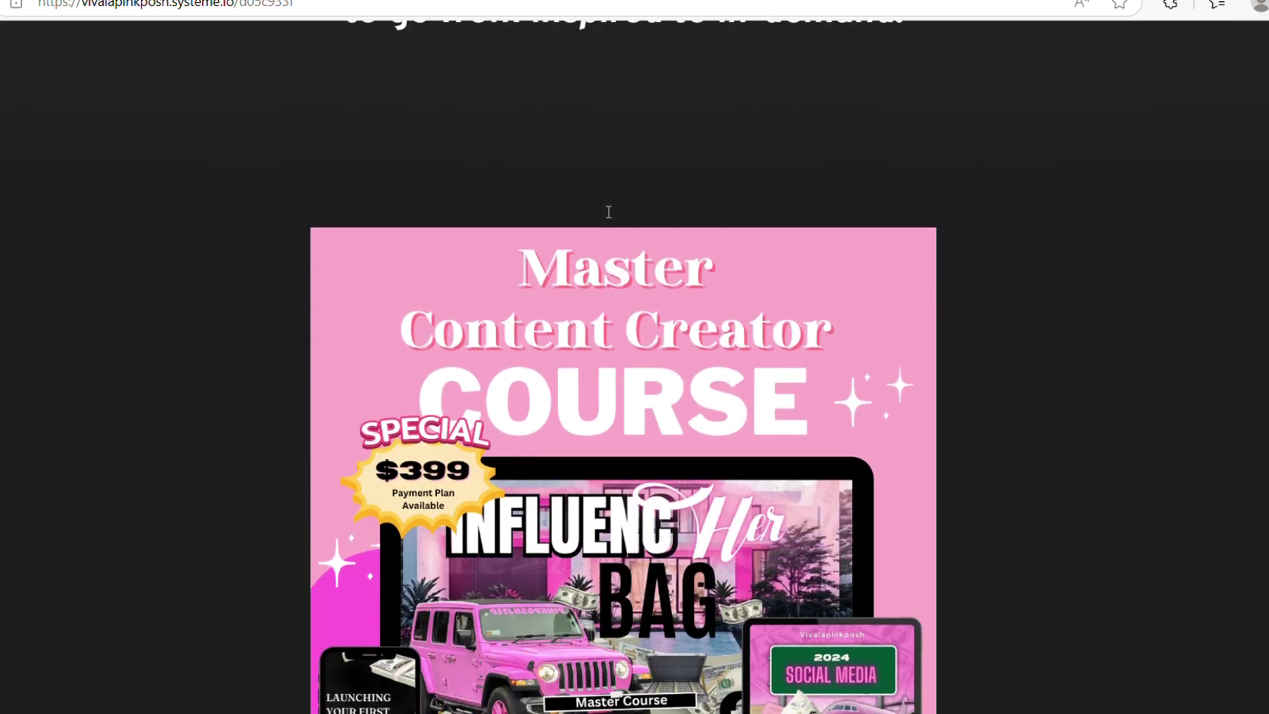
scroll(608, 211, "down", 15)
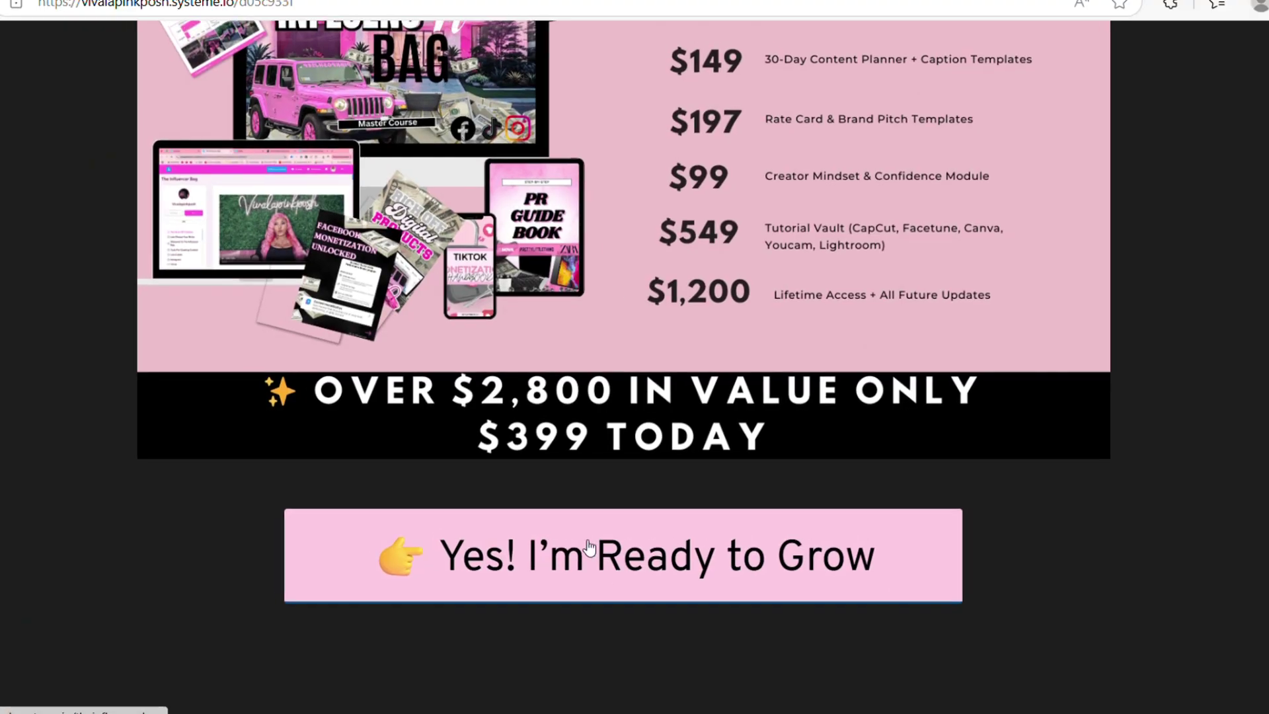
- Return to the email editor, leave the download link as it is and review the message down to its footer
key("ctrl+Tab")
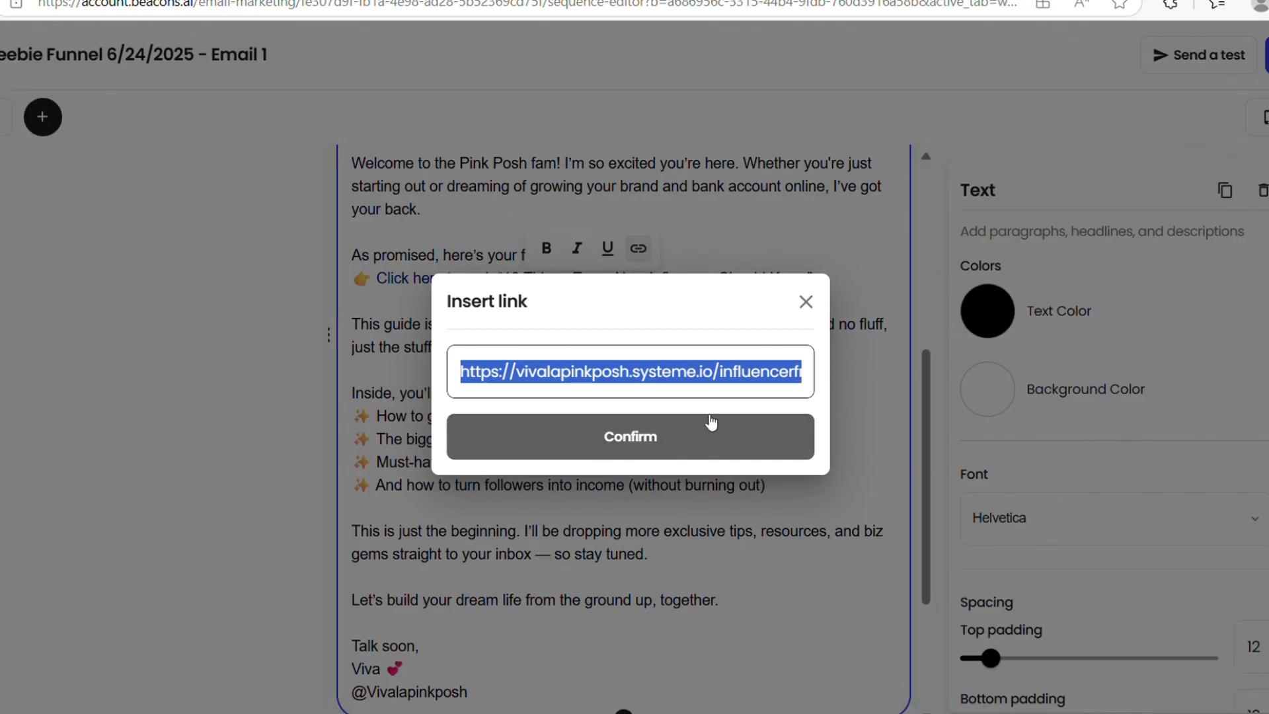
left_click(805, 303)
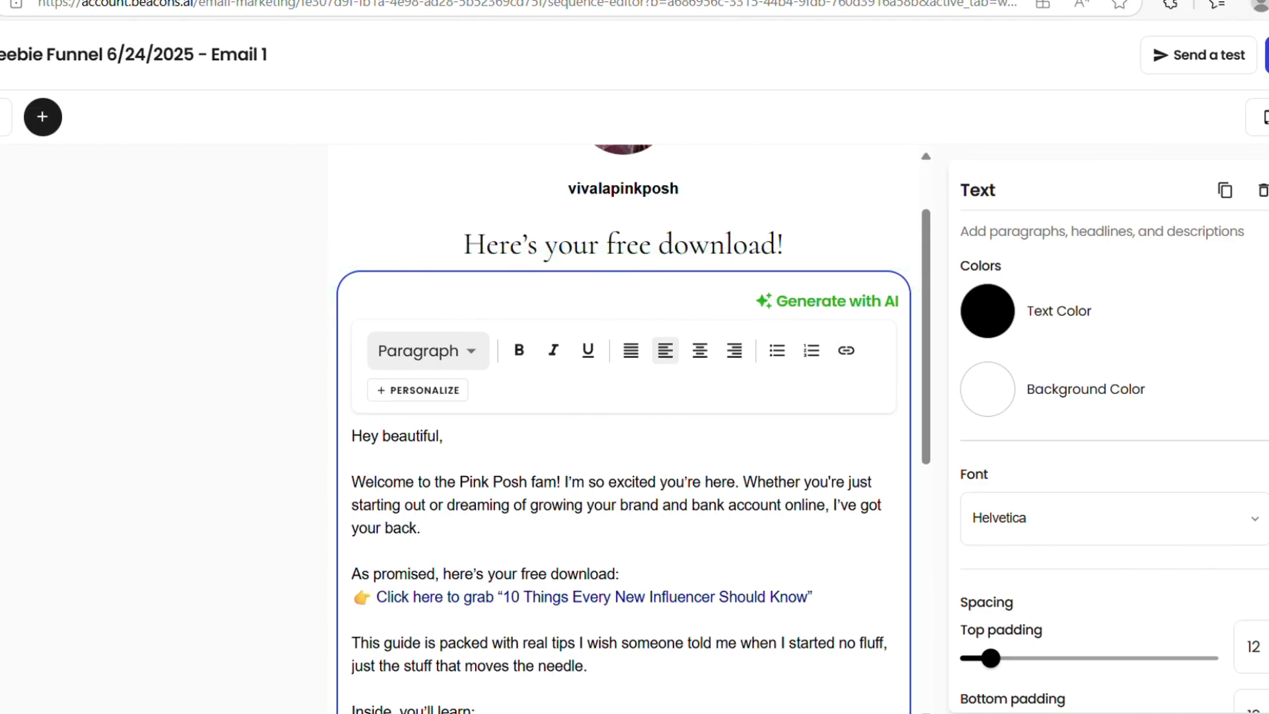
scroll(744, 369, "down", 5)
scroll(741, 364, "down", 3)
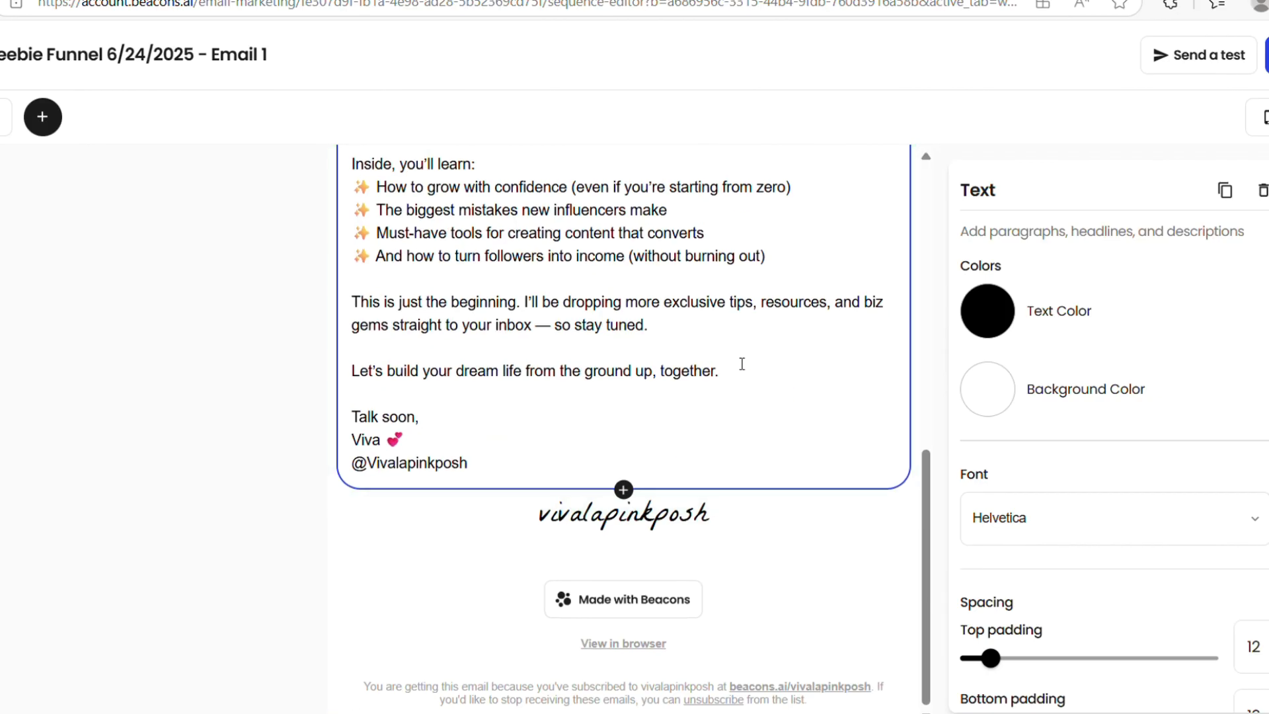